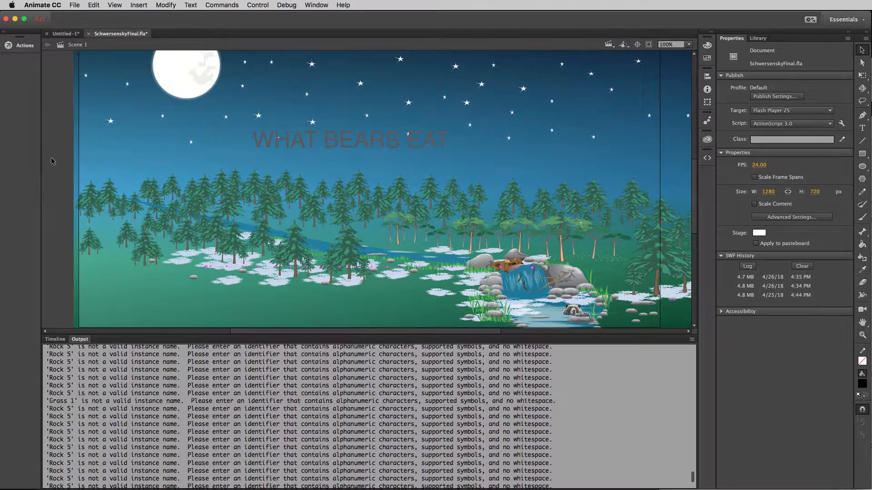
- Show the timeline and open the mcBearRG2 movie clip on the stage for editing
click(54, 340)
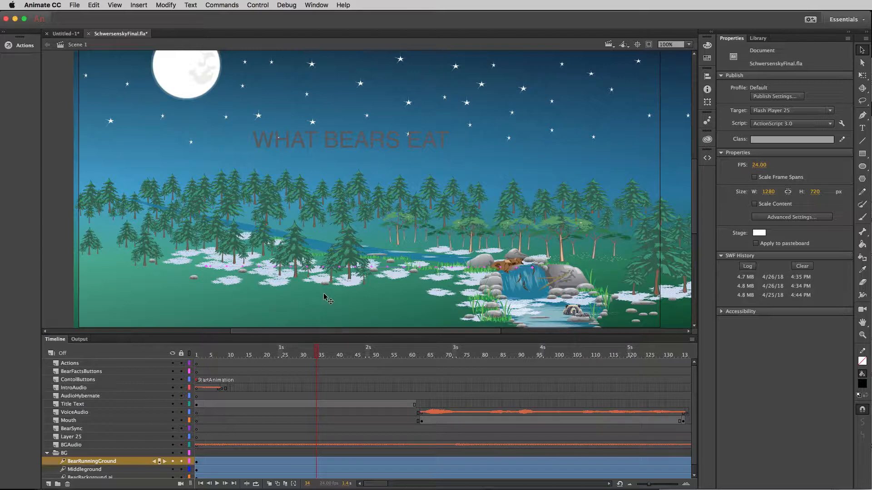
scroll(331, 290, up, 2)
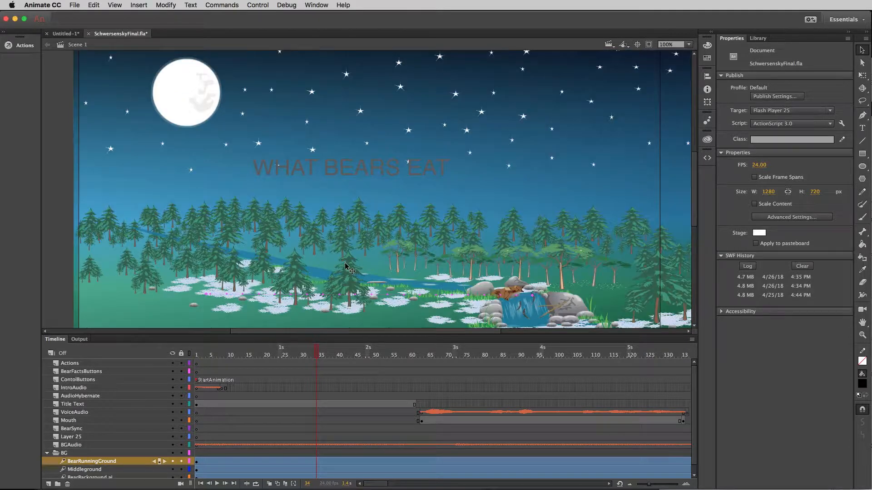
scroll(345, 268, down, 8)
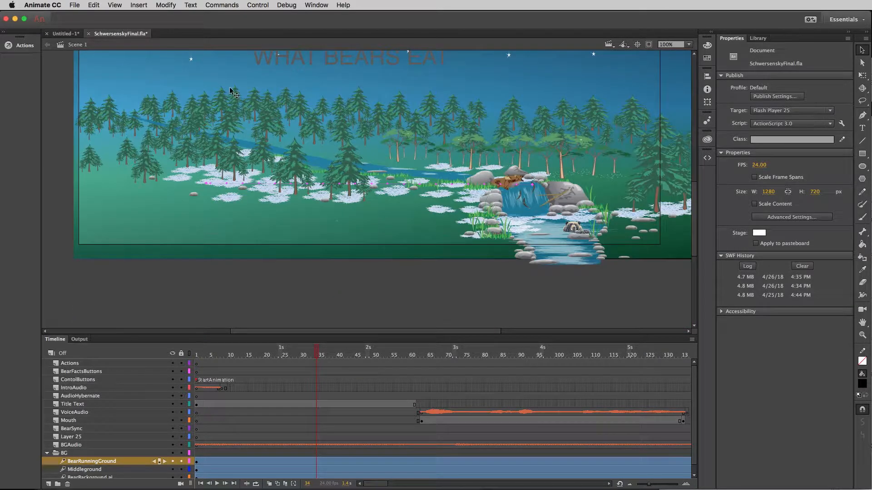
click(349, 169)
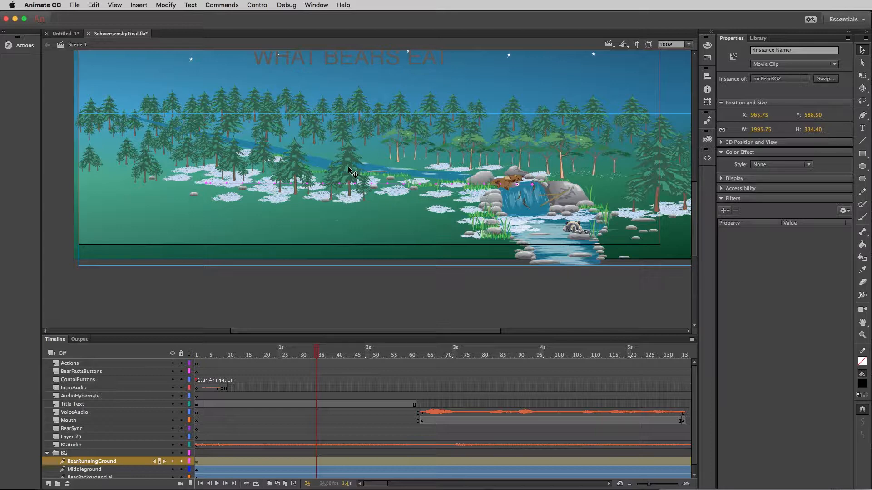
double_click(349, 170)
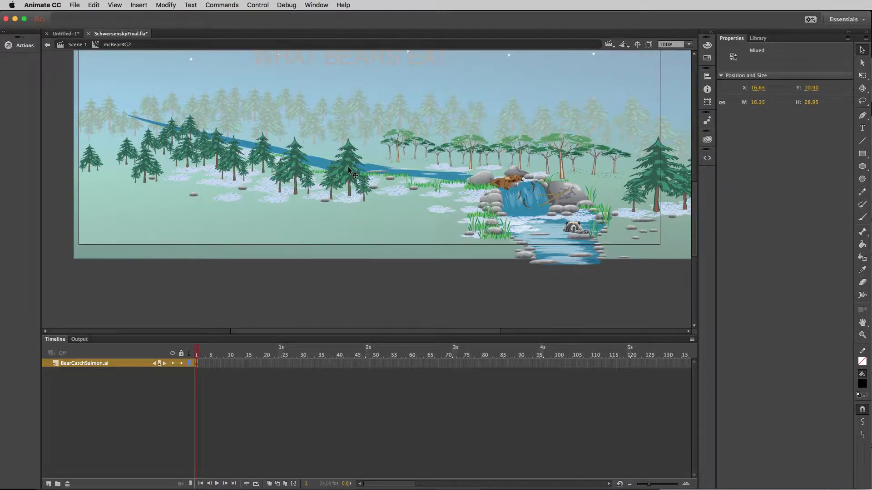
- Enter the group nested in the clip and check the instance names of the two large front evergreen clusters
click(299, 172)
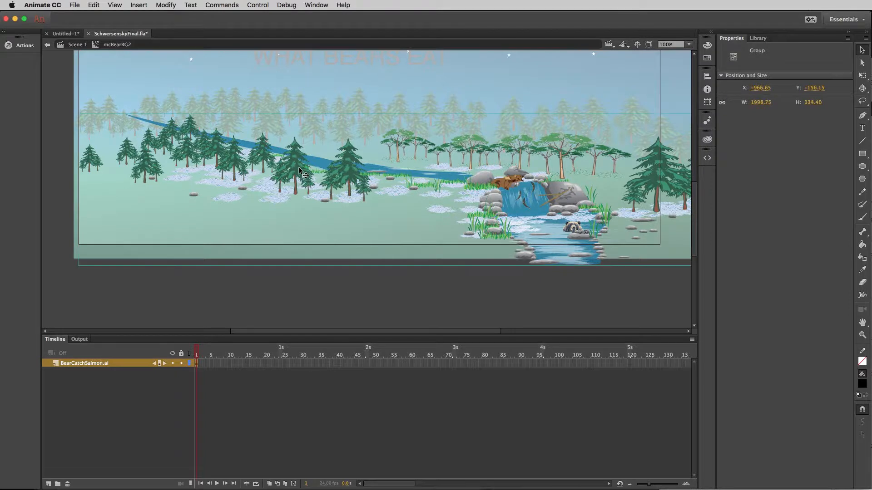
double_click(295, 173)
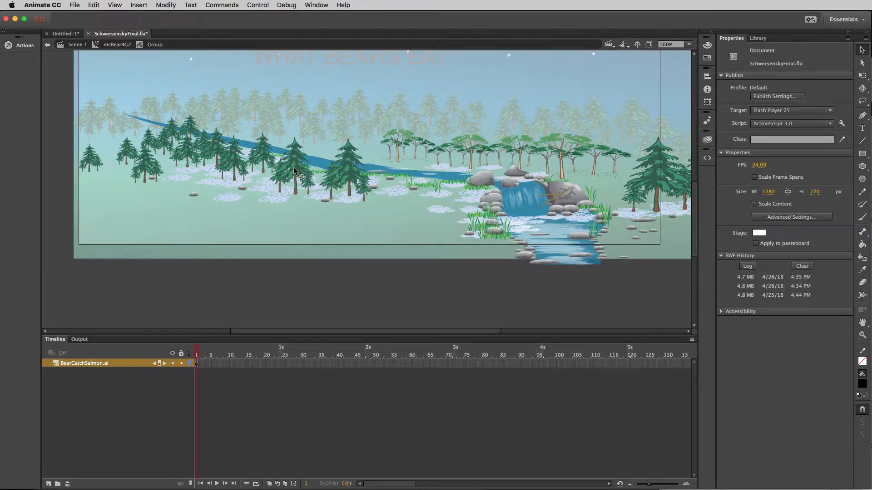
click(295, 170)
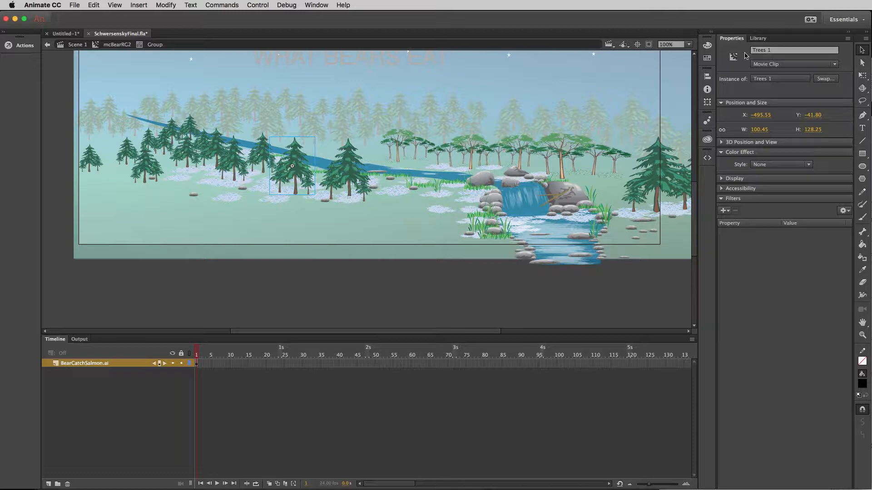
click(348, 177)
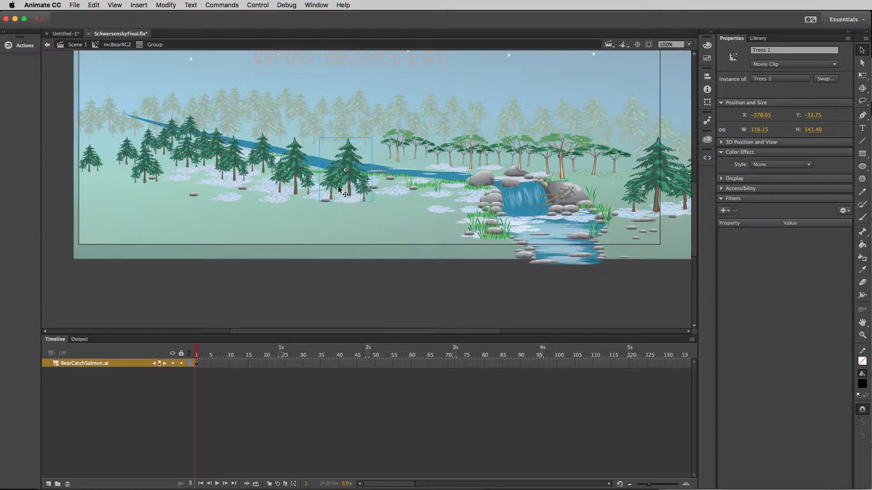
- Switch to Illustrator, delete the tree artwork from the artboard and collapse Layer 1
click(337, 481)
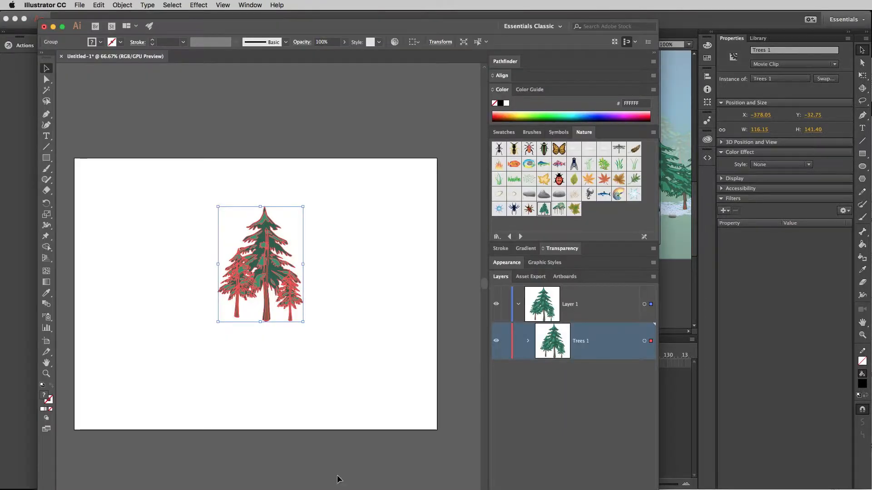
click(404, 286)
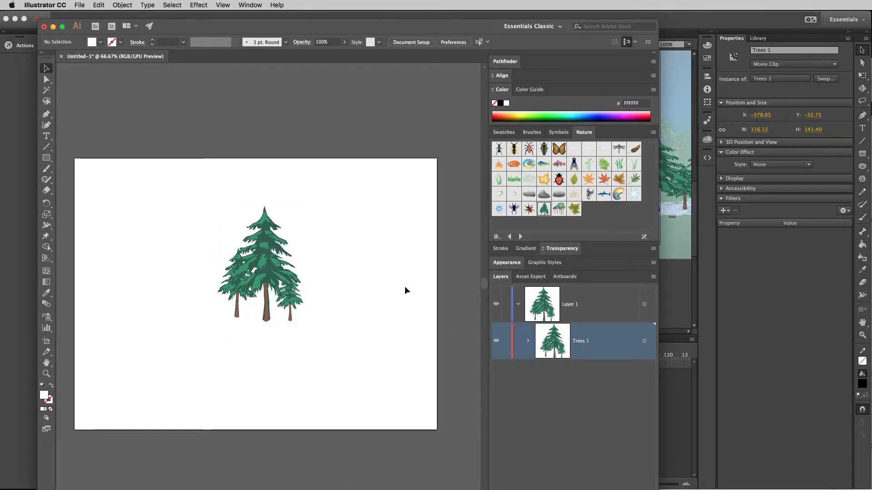
click(297, 293)
key(Delete)
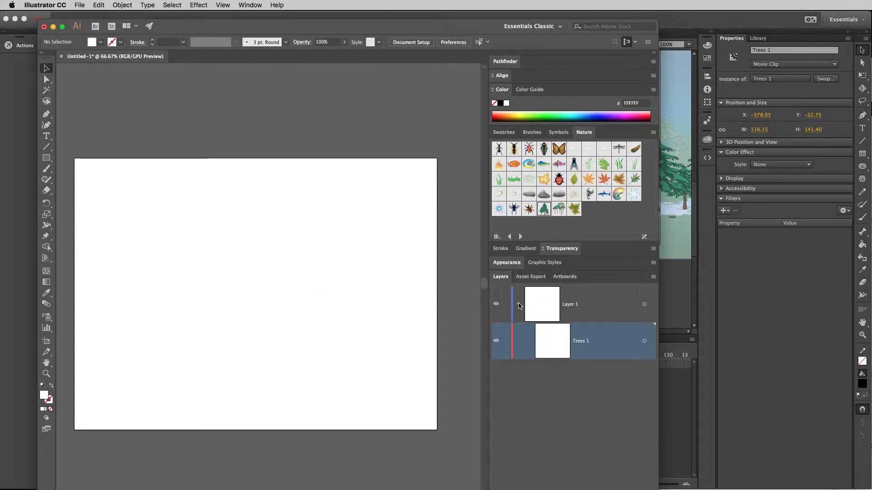
click(518, 304)
click(537, 310)
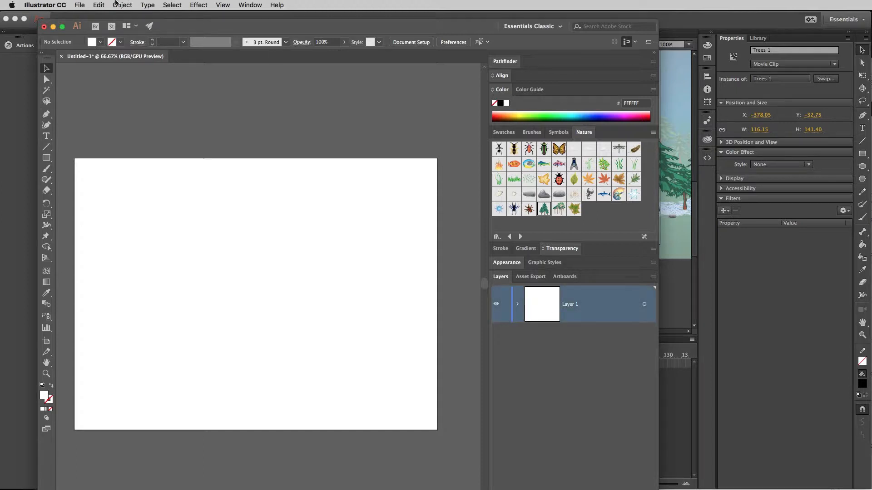
- Create a new 1200 x 900 px landscape document in RGB Color with Medium (150 ppi) raster effects
click(78, 5)
click(85, 16)
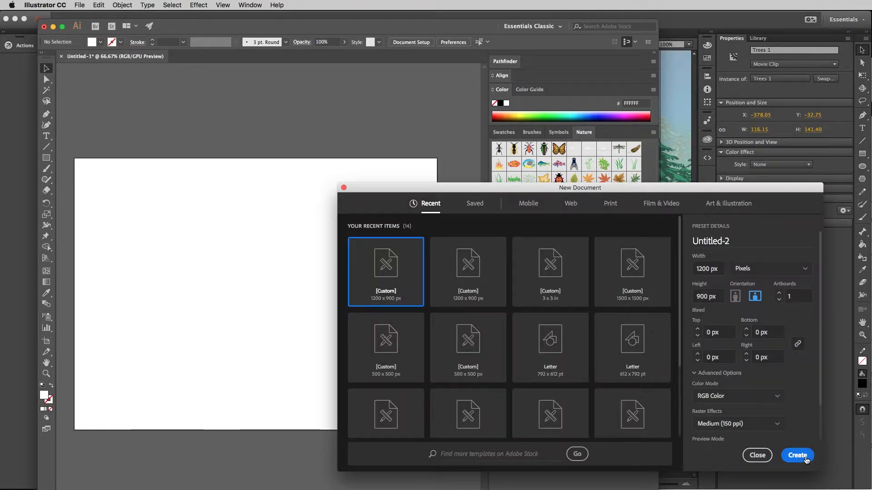
click(797, 455)
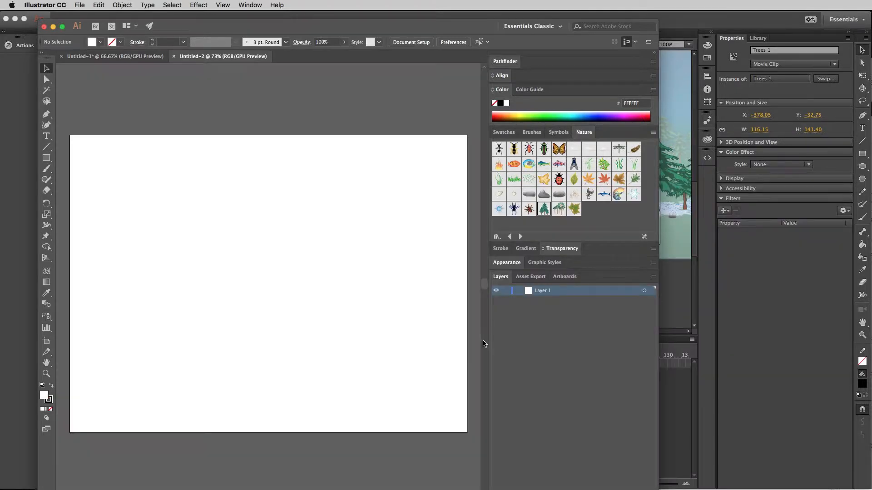
- Place an instance of the Trees 1 Nature symbol and move it onto the artboard's upper middle area
drag(544, 208, 500, 448)
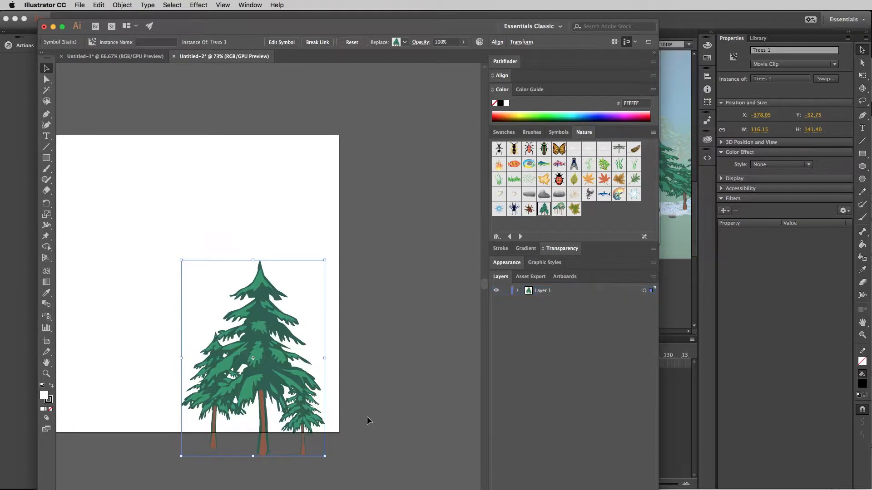
drag(261, 364, 189, 252)
scroll(199, 334, left, 8)
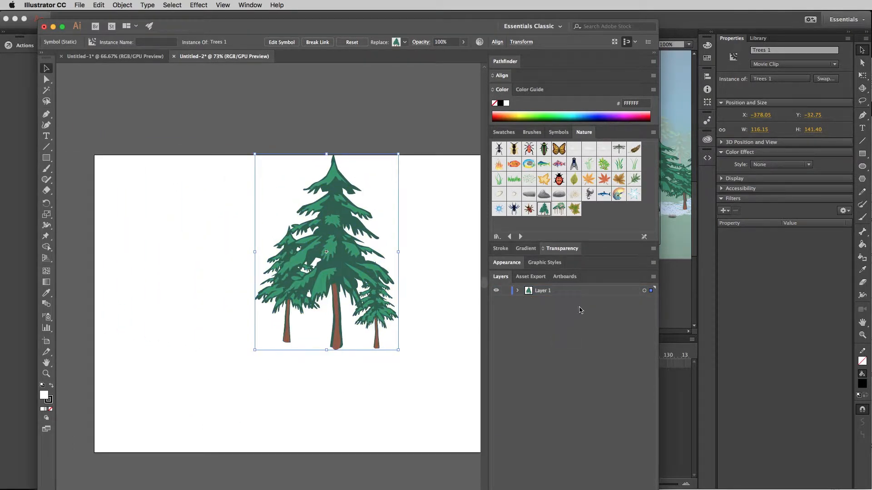
- Set the layer row size to 80 pixels and expand Layer 1 to list its contents
click(653, 277)
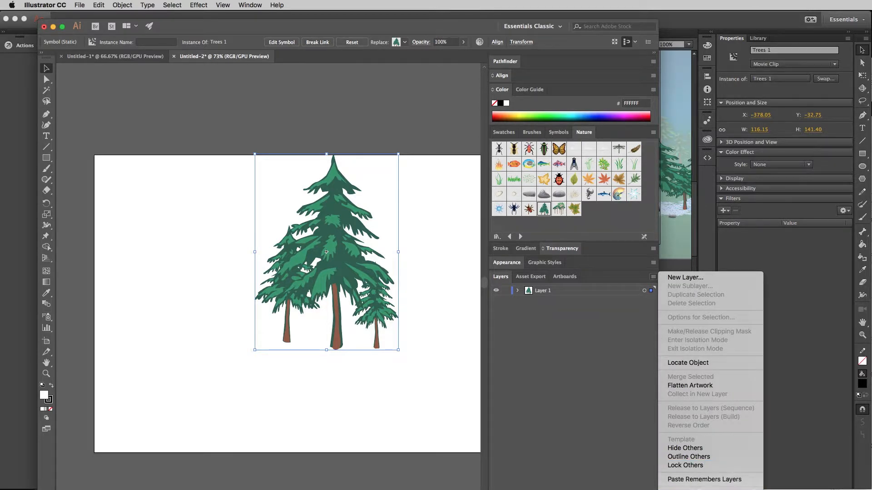
click(701, 489)
click(544, 317)
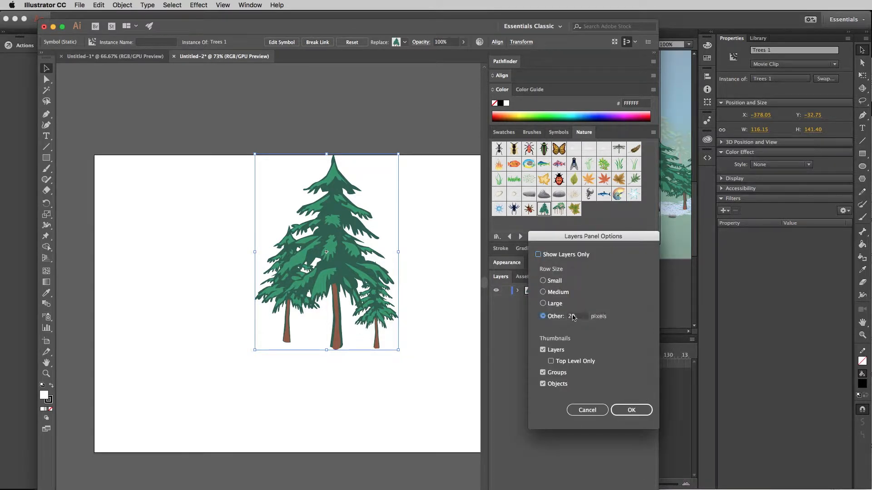
text(8.)
text(0)
click(630, 410)
click(518, 305)
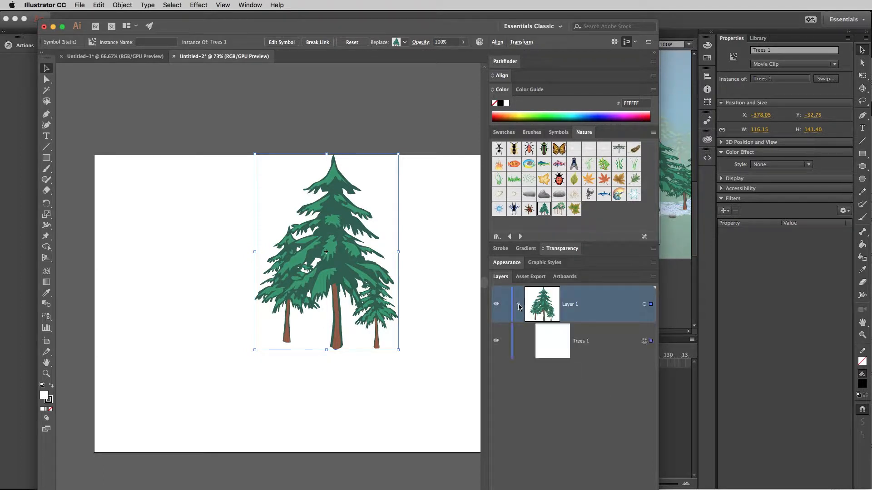
click(588, 347)
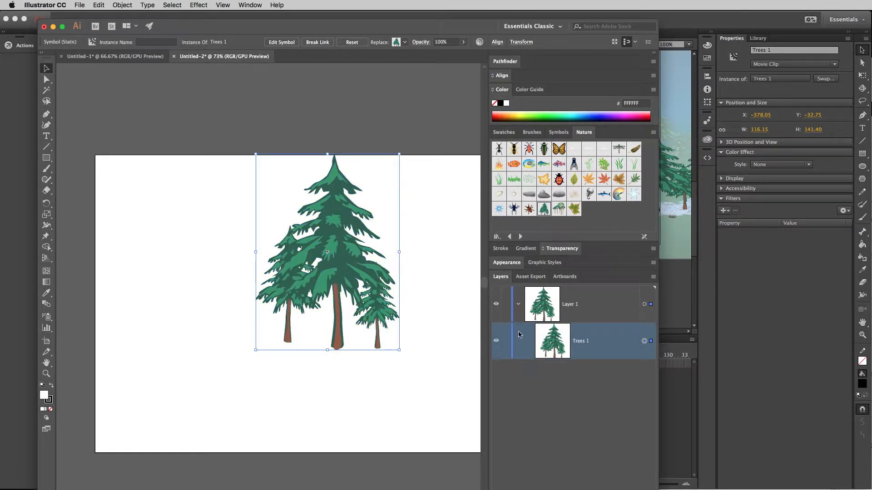
double_click(394, 332)
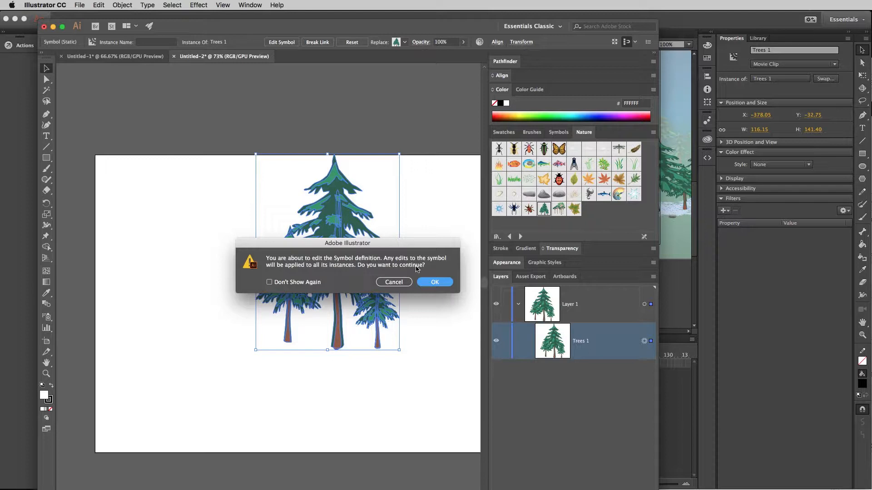
click(393, 282)
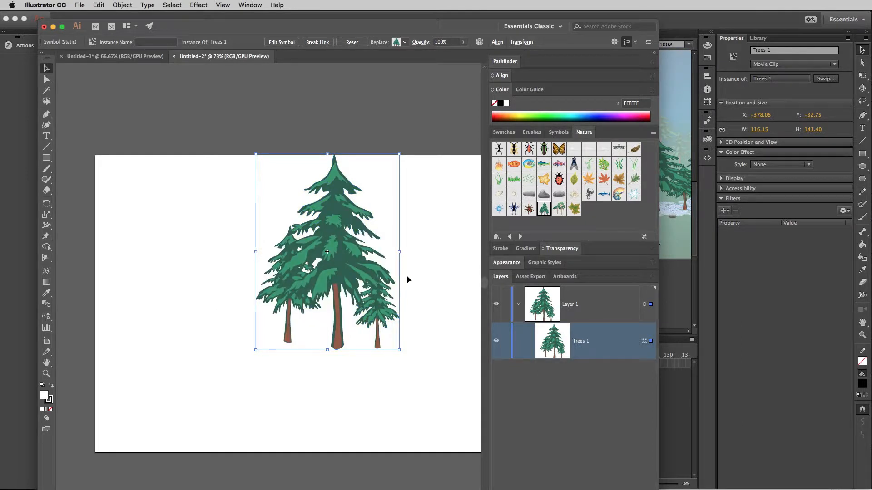
- Move the Trees 1 instance fully inside the artboard and break its link to the symbol
drag(355, 285, 317, 309)
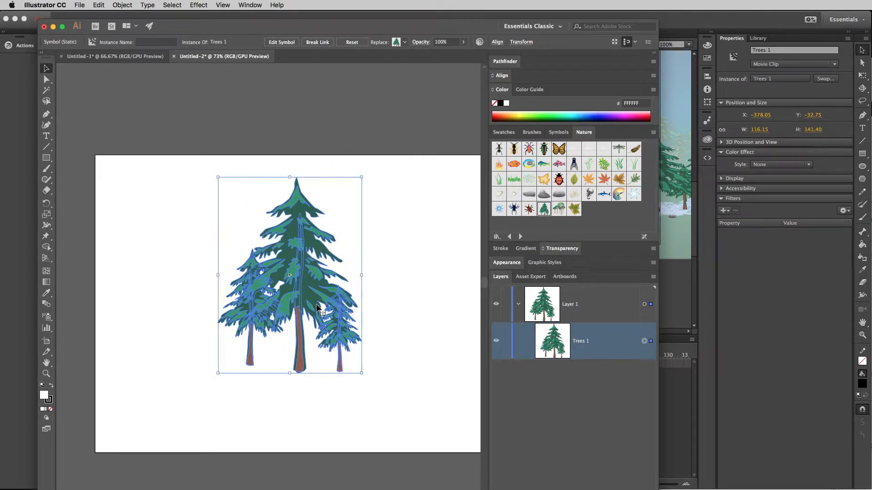
right_click(308, 302)
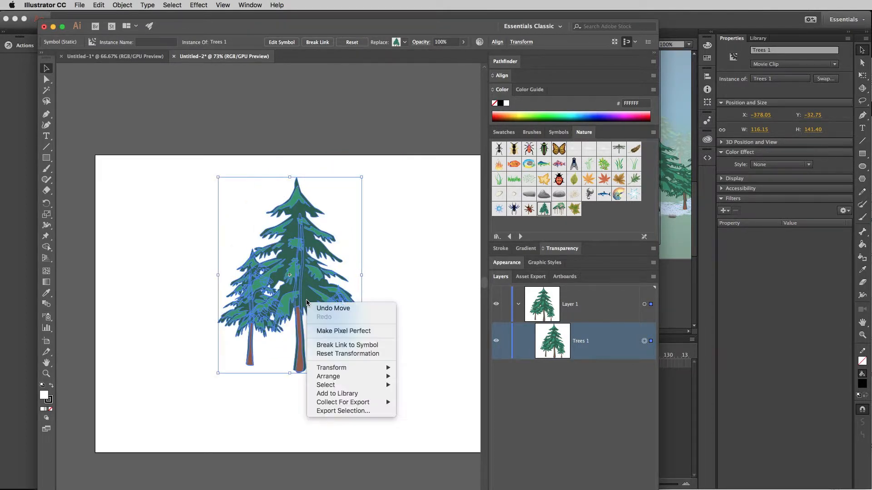
click(342, 346)
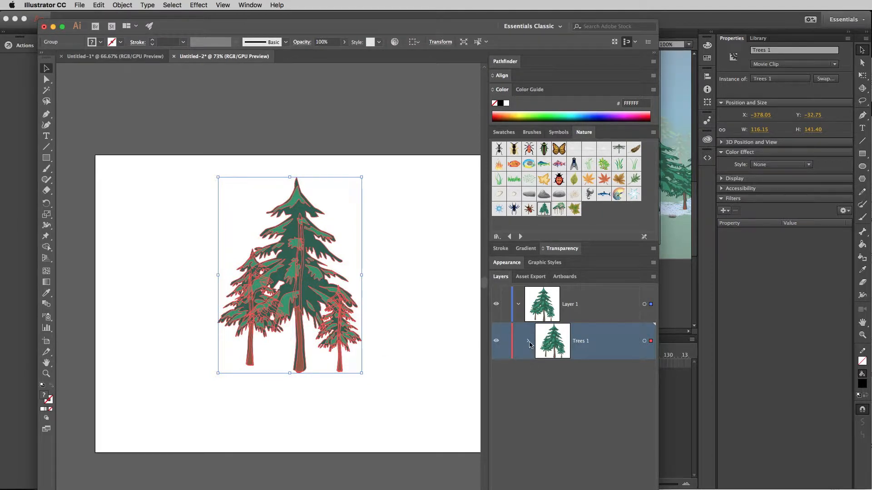
- Expand the Trees 1 sublayer down through its nested groups and examine the groups of the individual trees
click(387, 321)
click(329, 317)
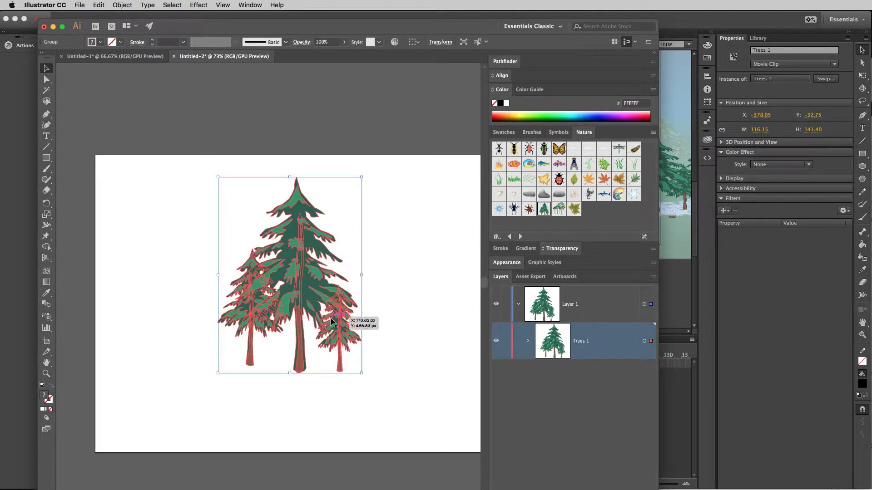
click(529, 341)
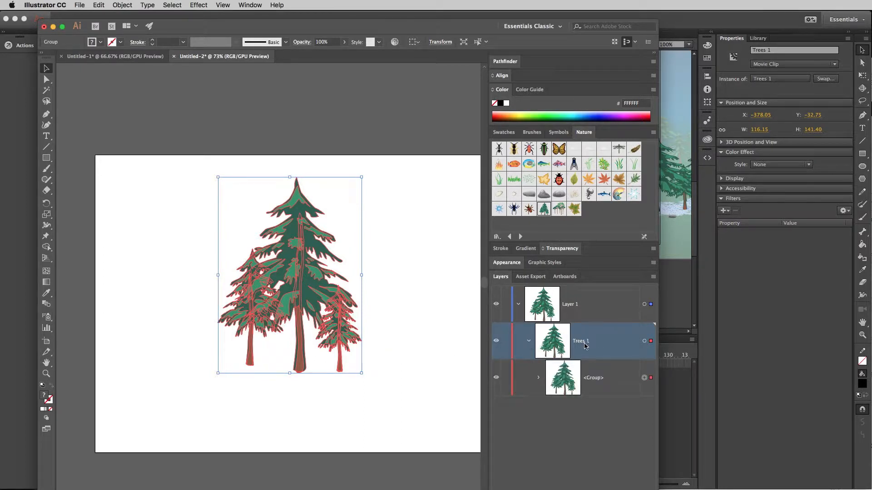
click(539, 378)
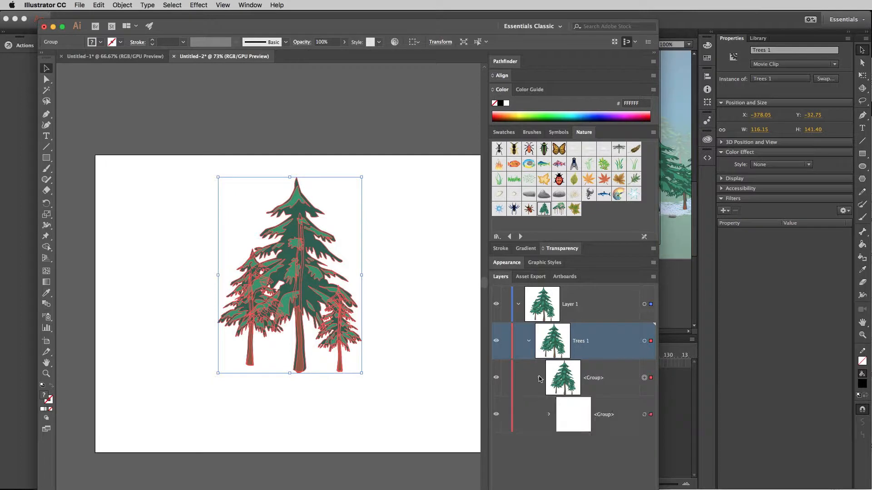
click(549, 415)
scroll(555, 418, down, 1)
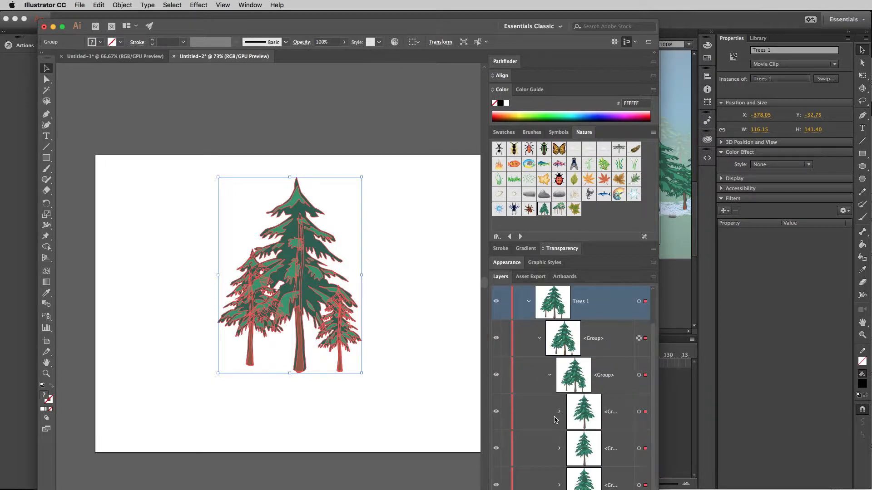
click(580, 413)
click(582, 454)
click(583, 478)
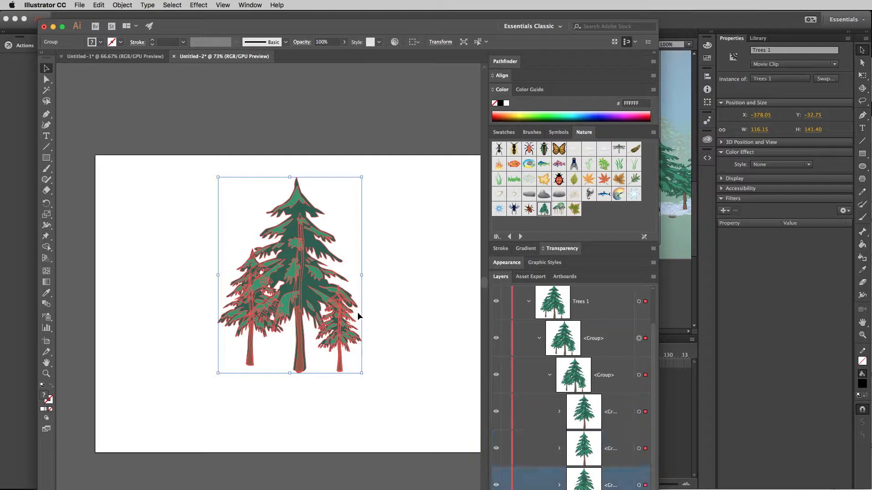
- Ungroup the selected Trees 1 artwork repeatedly until its paths sit directly inside the Trees 1 sublayer
right_click(306, 288)
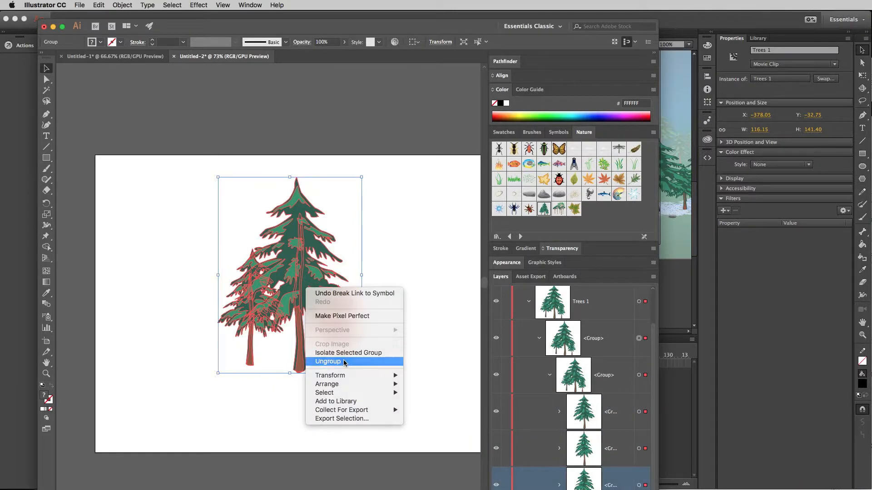
click(345, 361)
right_click(317, 280)
click(336, 351)
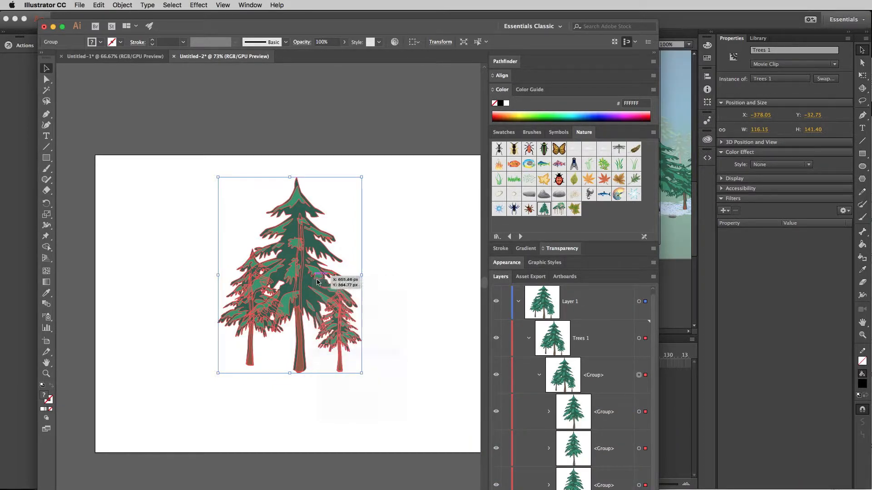
right_click(317, 282)
click(337, 353)
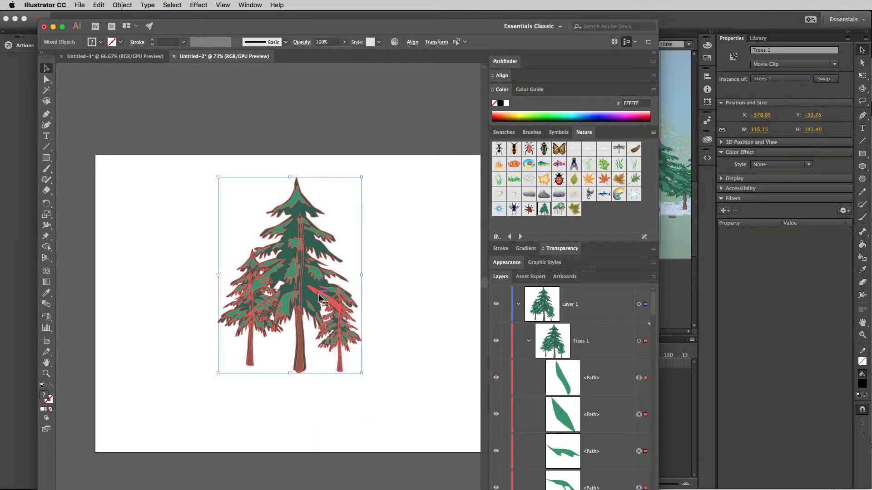
right_click(314, 293)
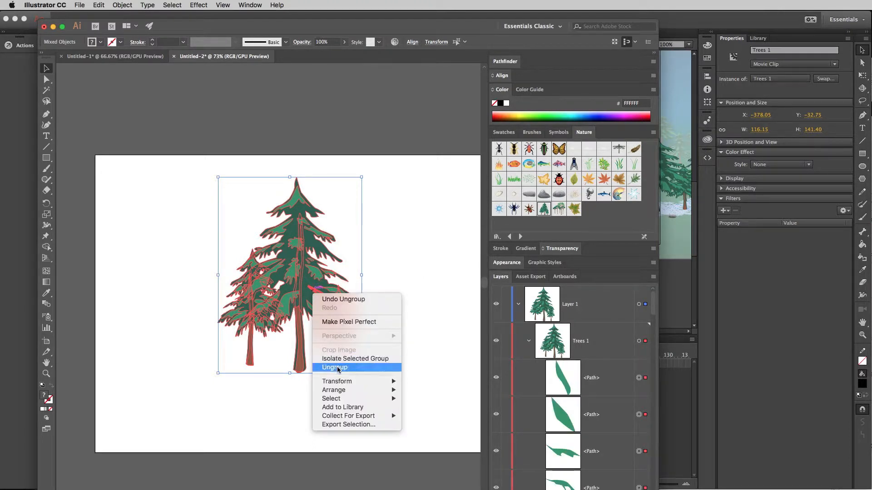
click(338, 368)
- Look through the contents of the Trees 1 sublayer for a remaining nested group and identify which tree it belongs to by toggling its visibility
click(527, 342)
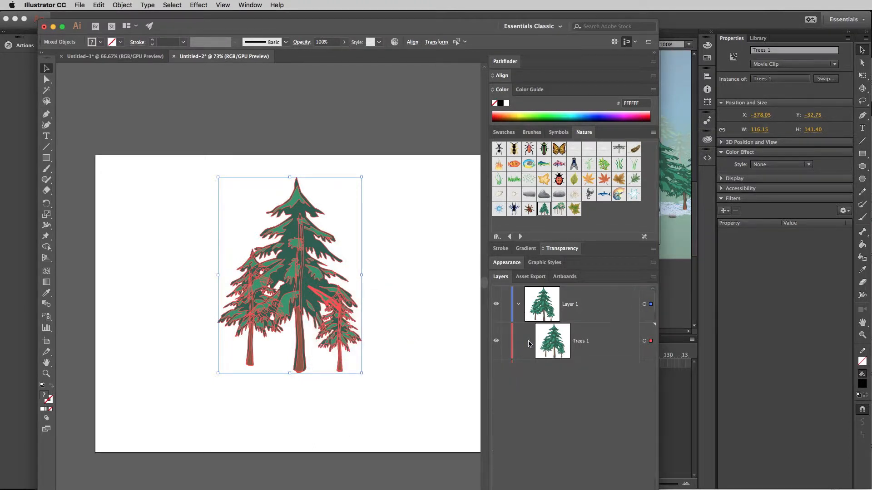
click(562, 343)
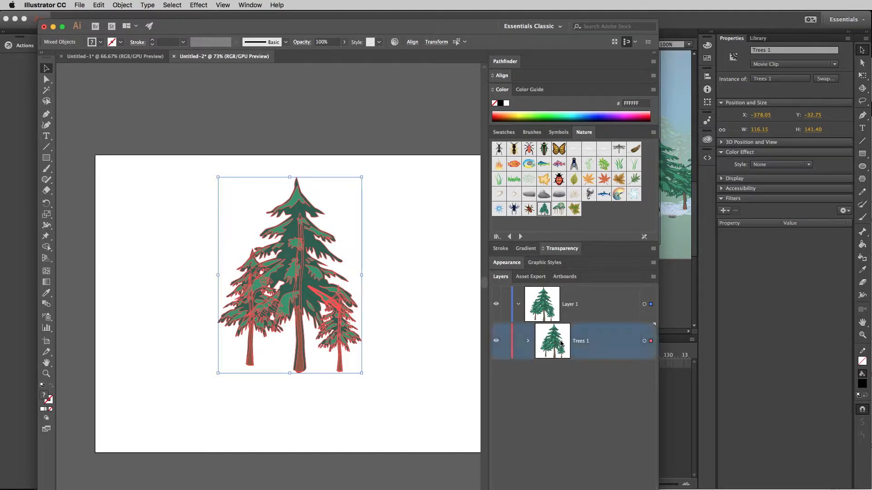
click(528, 341)
scroll(547, 378, down, 5)
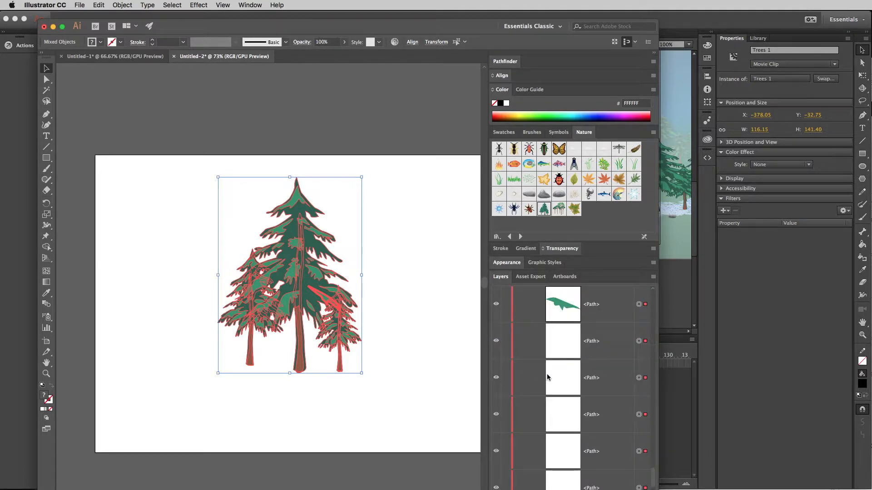
scroll(548, 376, up, 10)
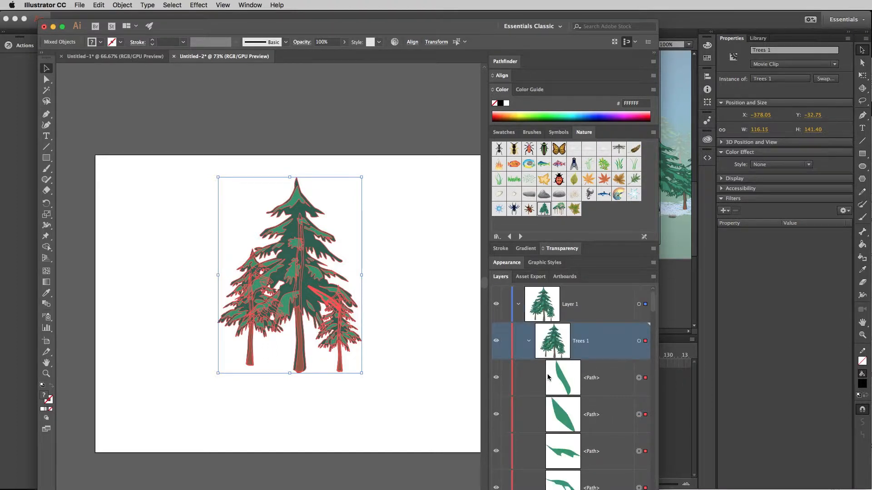
click(574, 380)
scroll(575, 386, down, 5)
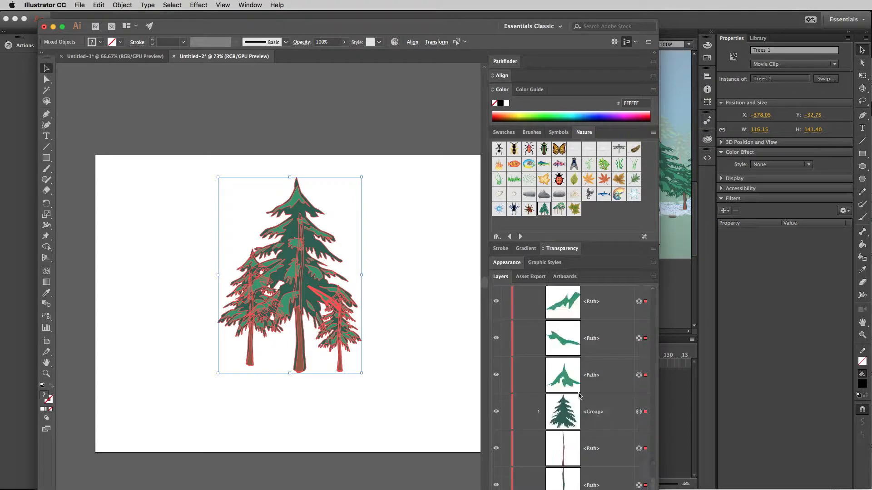
click(538, 412)
click(578, 445)
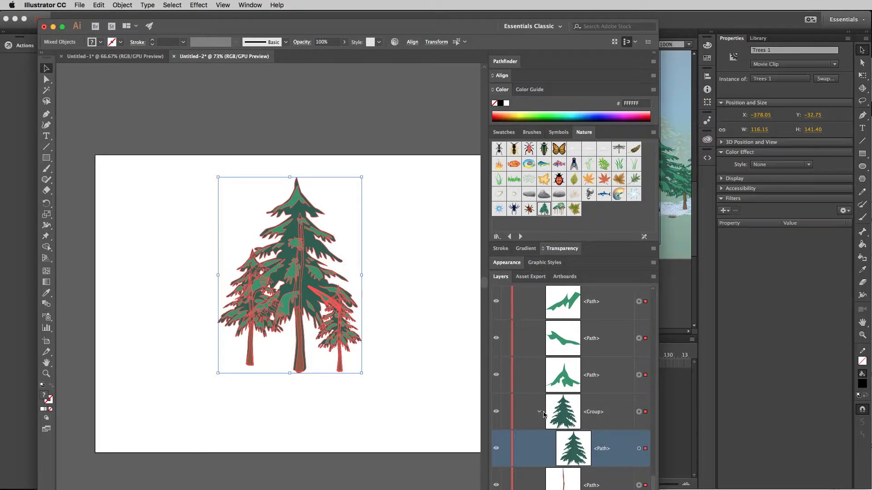
click(497, 412)
click(496, 412)
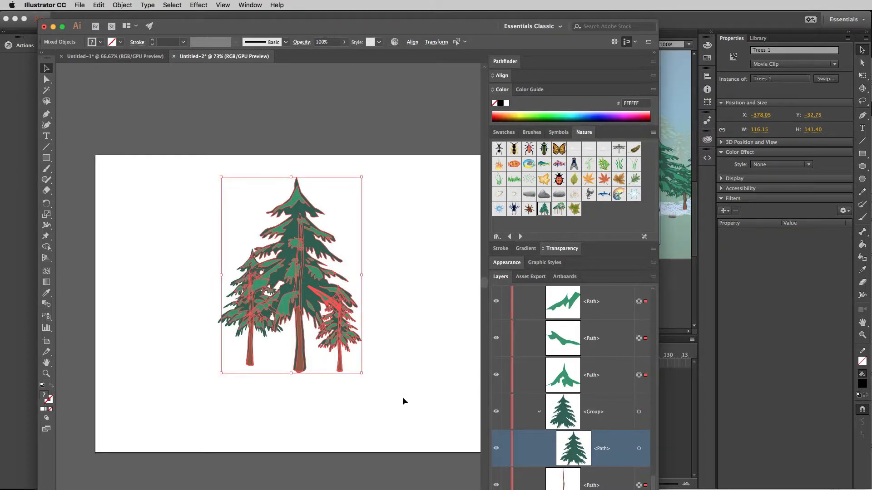
- Ungroup the dark green foliage of the left tree and deselect it
click(403, 396)
click(249, 306)
right_click(249, 307)
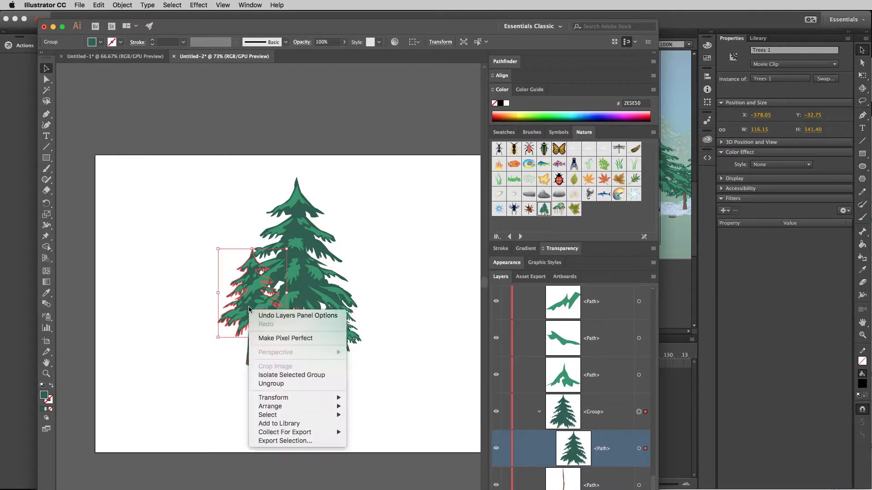
click(273, 383)
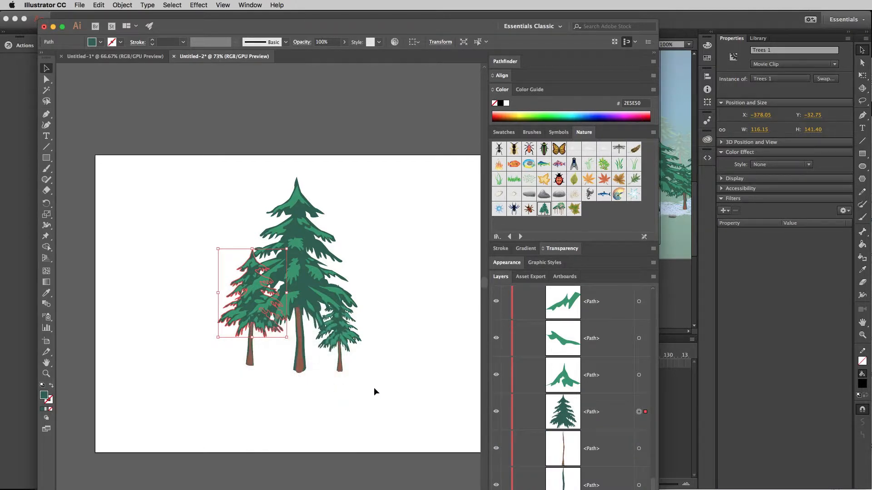
click(374, 388)
- Find the remaining foliage group of the small right tree, identify it by toggling its visibility, and ungroup it
scroll(579, 424, up, 3)
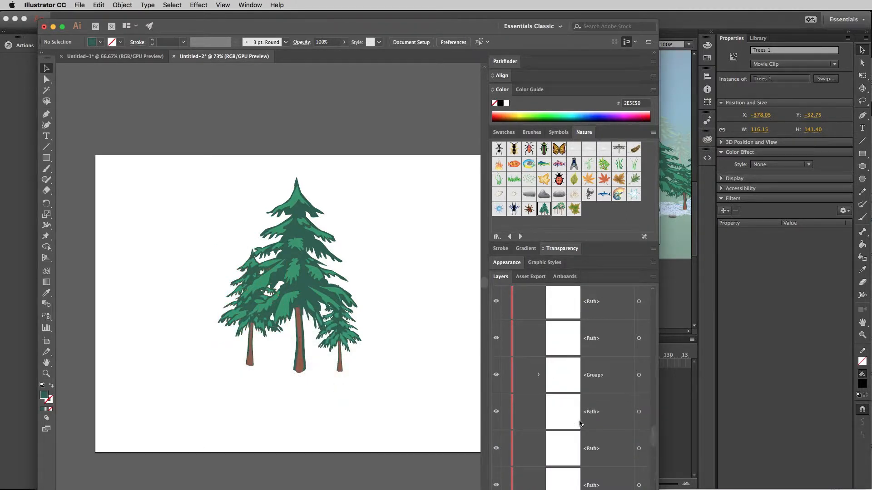
scroll(580, 423, down, 3)
click(496, 375)
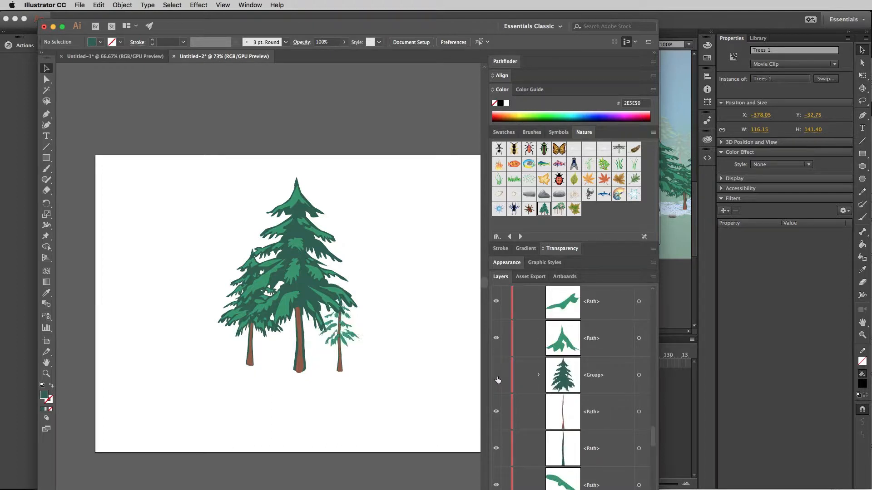
click(496, 375)
click(342, 331)
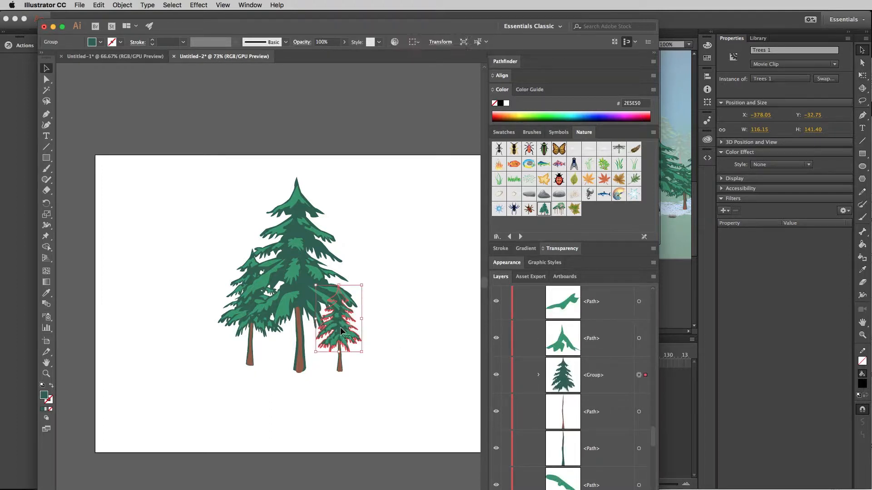
right_click(341, 329)
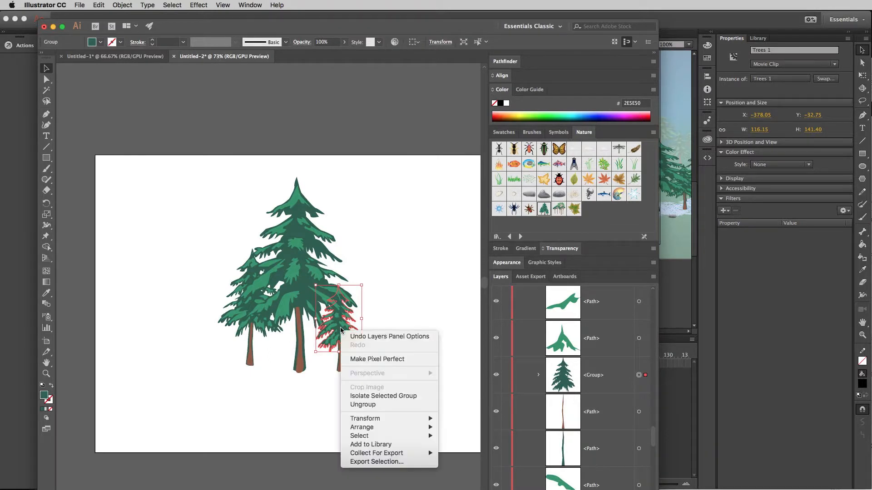
click(393, 404)
click(416, 391)
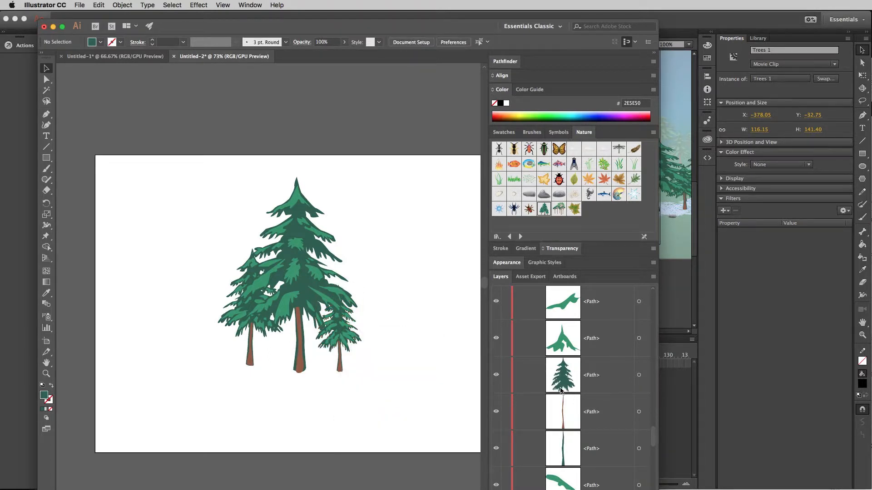
- Locate the remaining foliage group of the large middle tree and ungroup it into a plain path
scroll(561, 389, up, 10)
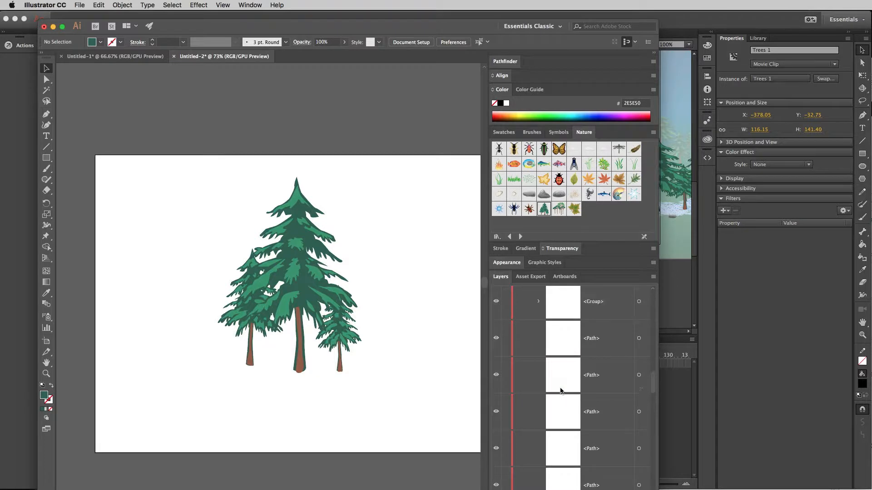
scroll(561, 391, up, 2)
click(565, 385)
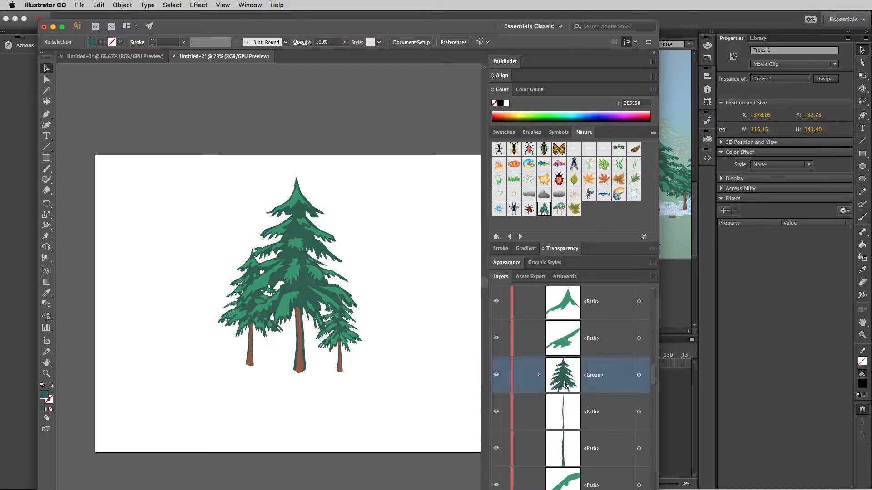
click(495, 375)
click(495, 375)
click(305, 288)
right_click(305, 284)
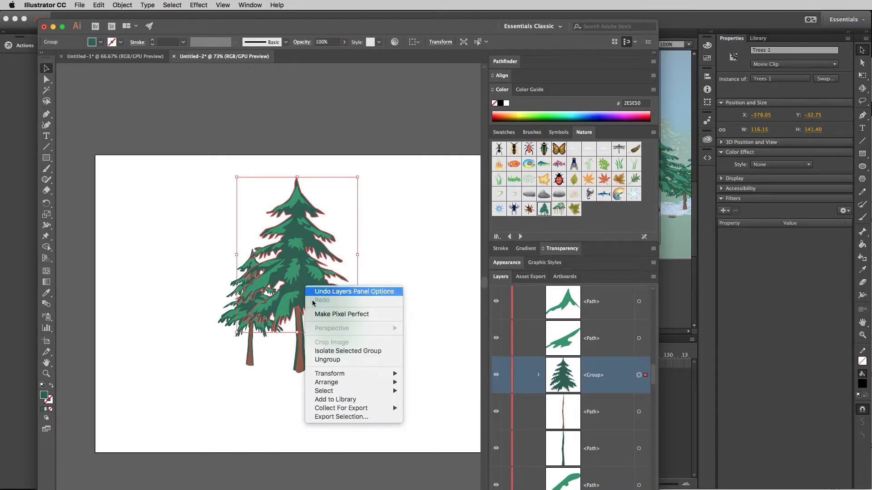
click(398, 358)
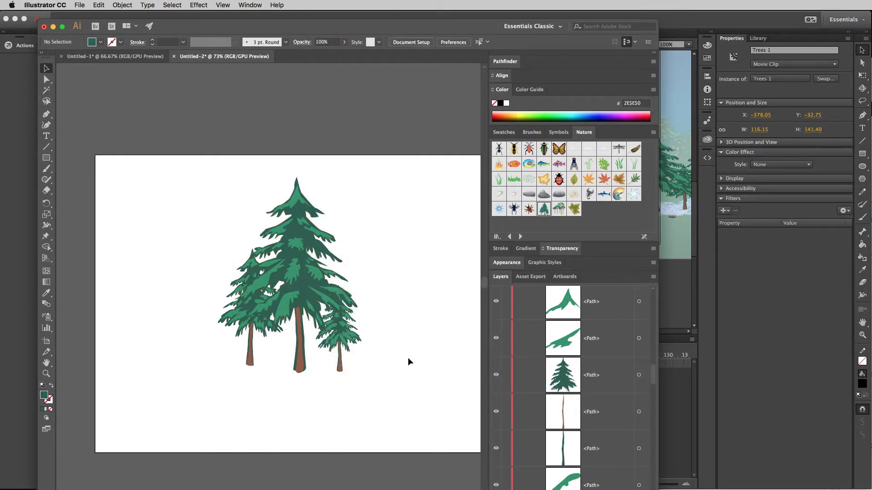
- Select all the paths inside the Trees 1 sublayer and move them directly into Layer 1 above Trees 1
scroll(561, 370, up, 5)
scroll(562, 370, up, 3)
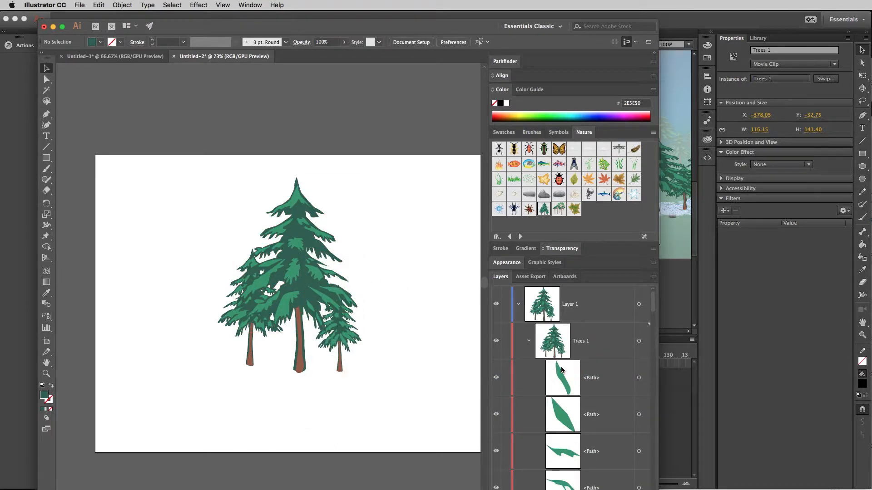
click(574, 384)
scroll(571, 382, down, 3)
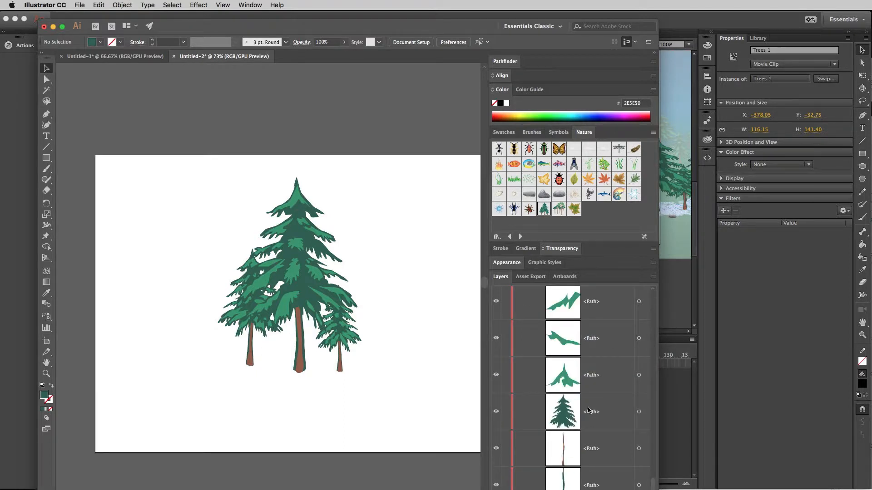
shift+click(563, 487)
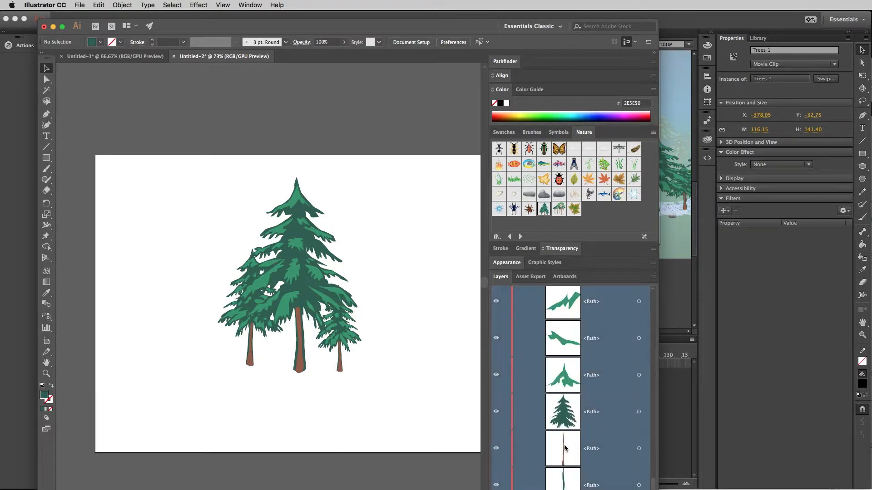
scroll(556, 377, up, 3)
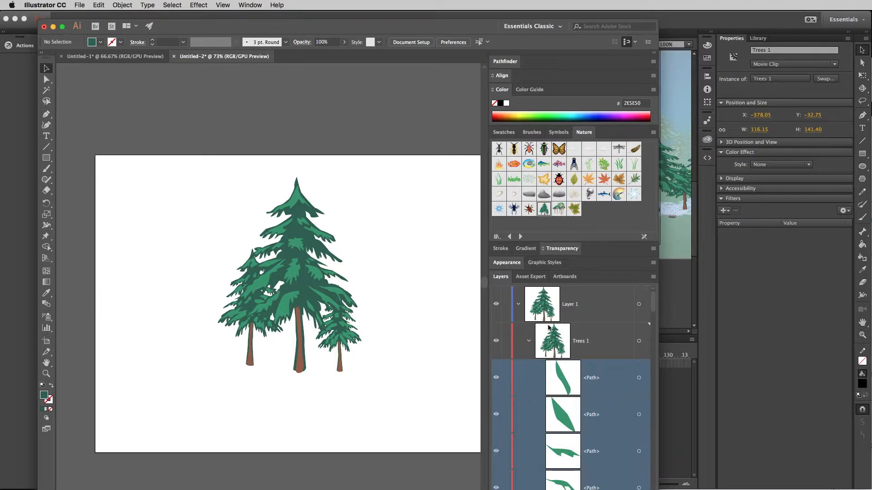
drag(578, 372, 587, 323)
- Delete the emptied Trees 1 sublayer from Layer 1
scroll(586, 367, down, 1)
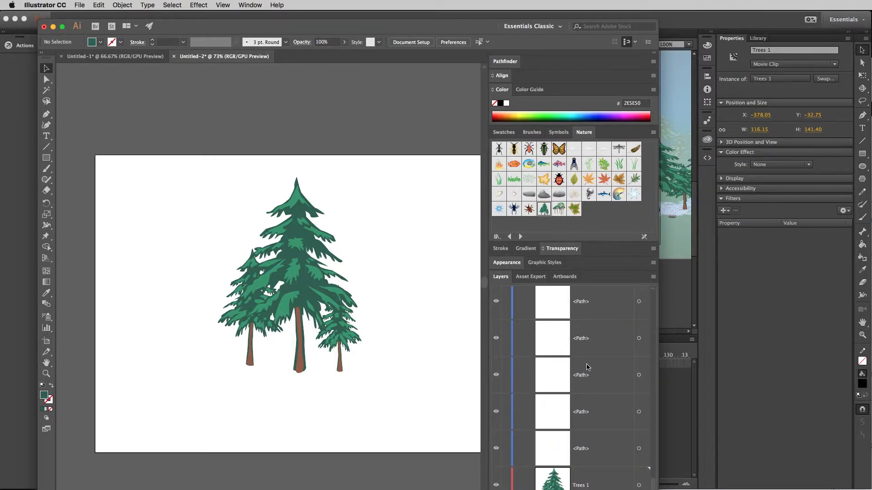
click(589, 487)
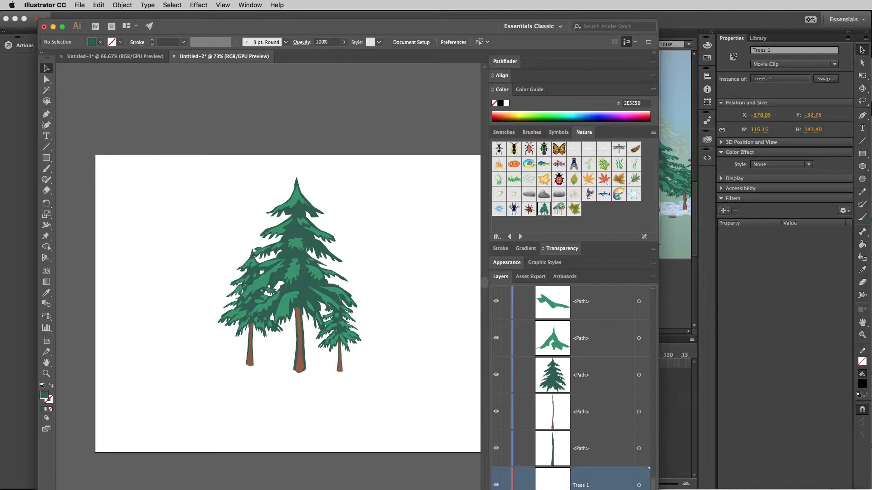
scroll(570, 418, up, 1)
scroll(571, 416, up, 10)
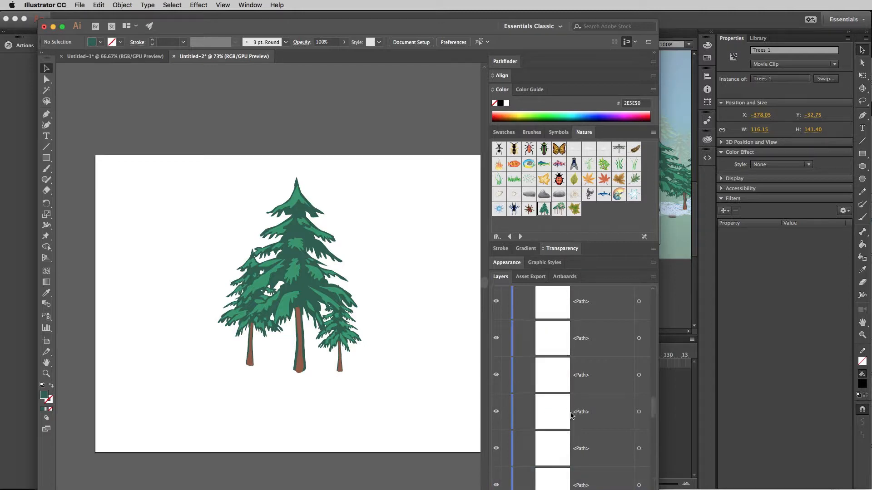
scroll(571, 416, up, 10)
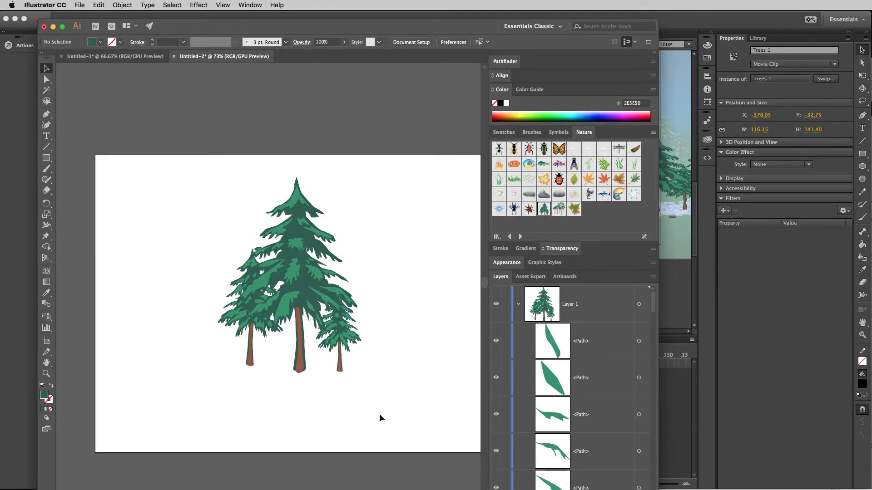
- Select all the tree paths on the artboard and combine them into a single group
drag(372, 398, 198, 205)
right_click(315, 275)
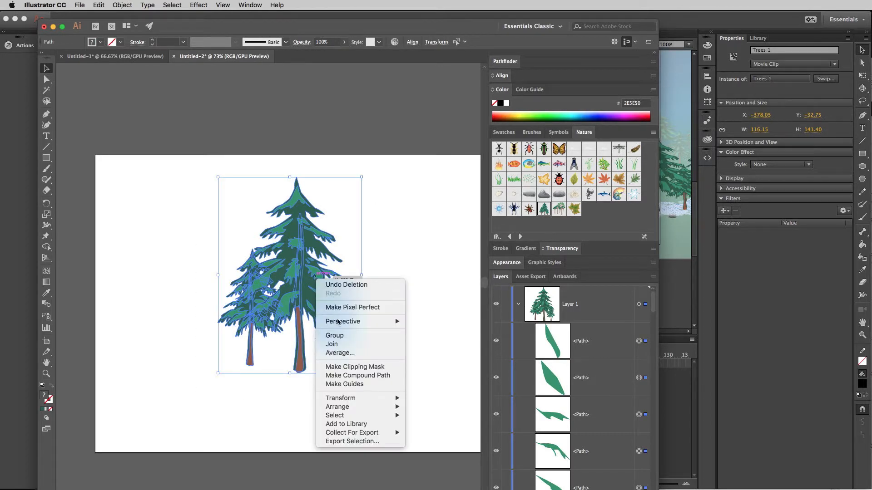
click(342, 337)
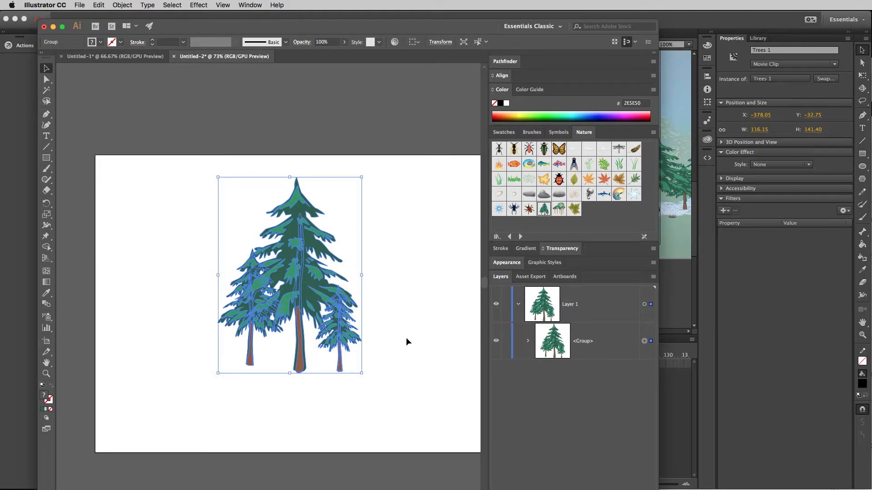
click(430, 342)
- Expand and collapse the new group in Layer 1 to review its paths, and select the grouped trees on the artboard
click(528, 342)
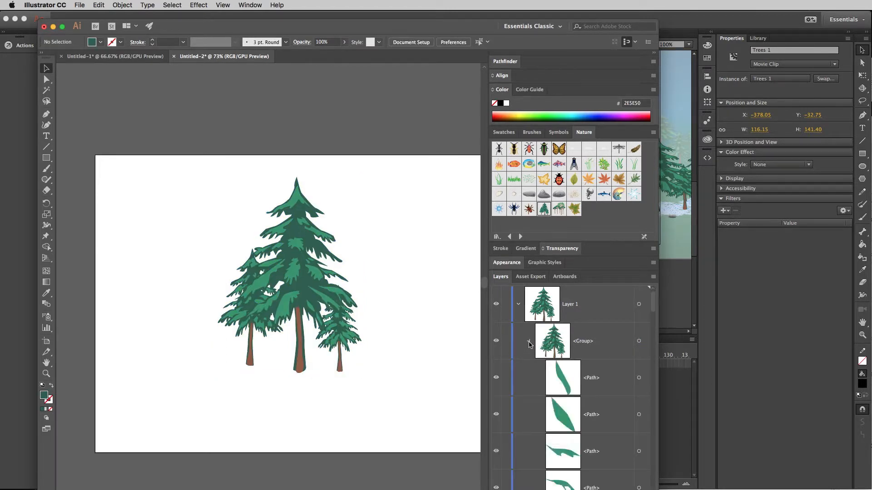
click(528, 342)
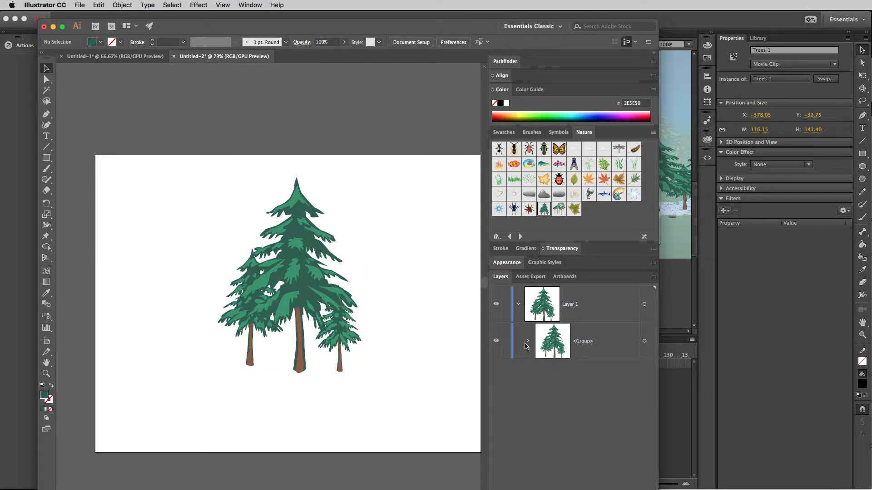
click(528, 343)
click(528, 344)
click(302, 314)
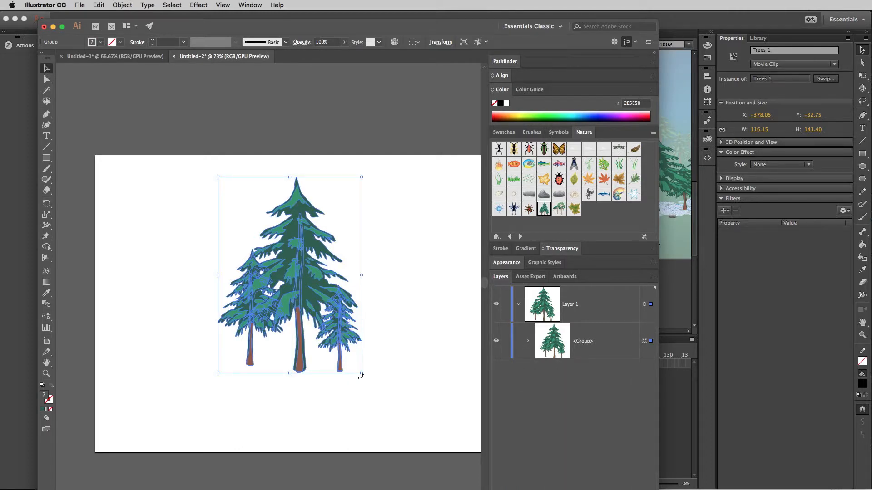
- Shrink the tree group and duplicate it six times in an uneven row across the artboard
drag(360, 376, 140, 294)
drag(157, 257, 433, 337)
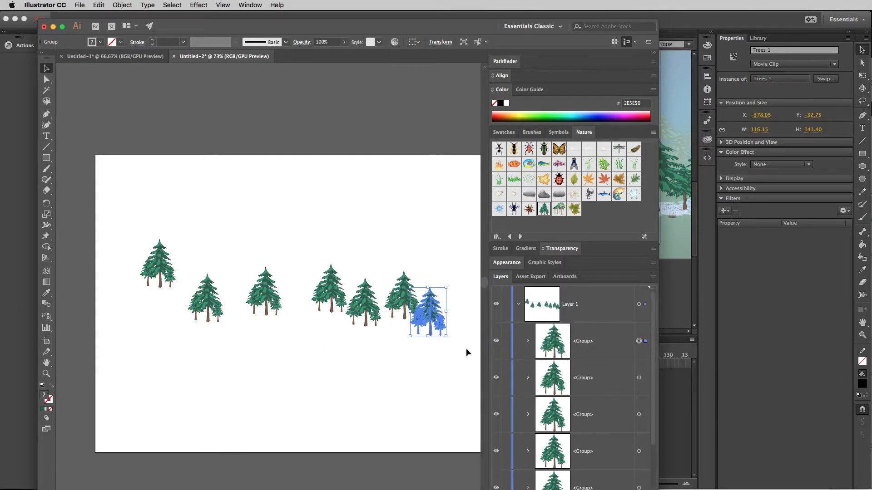
- Enlarge the leftmost tree group in the row and copy it
click(172, 284)
drag(175, 288, 309, 394)
- Switch to the Untitled-1 document in Animate and delete the mcTreeGroup instance from the stage
click(731, 297)
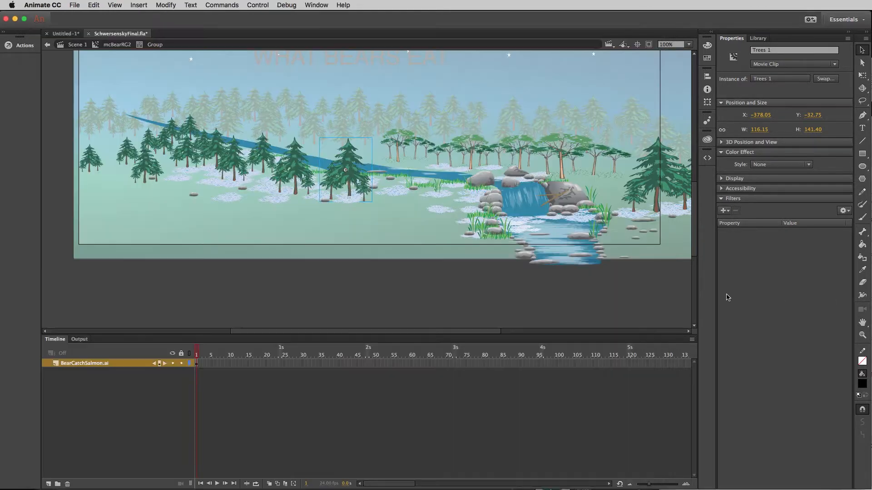
click(66, 34)
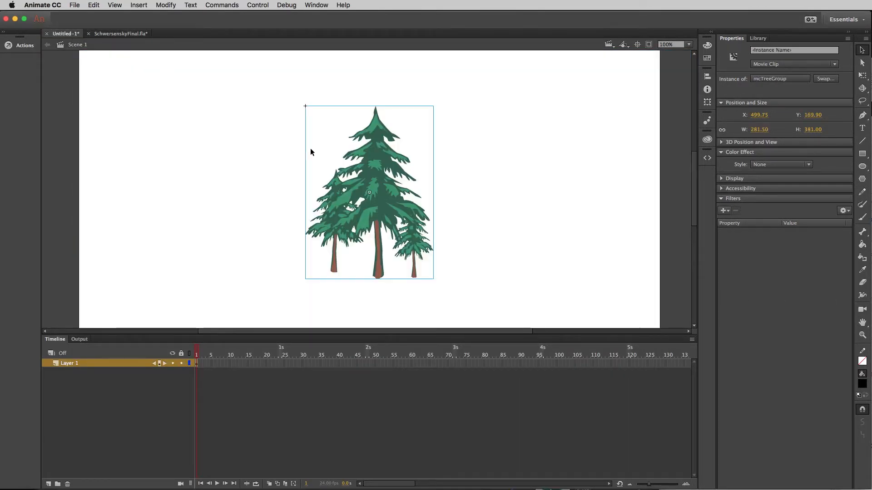
click(426, 181)
click(382, 184)
key(Delete)
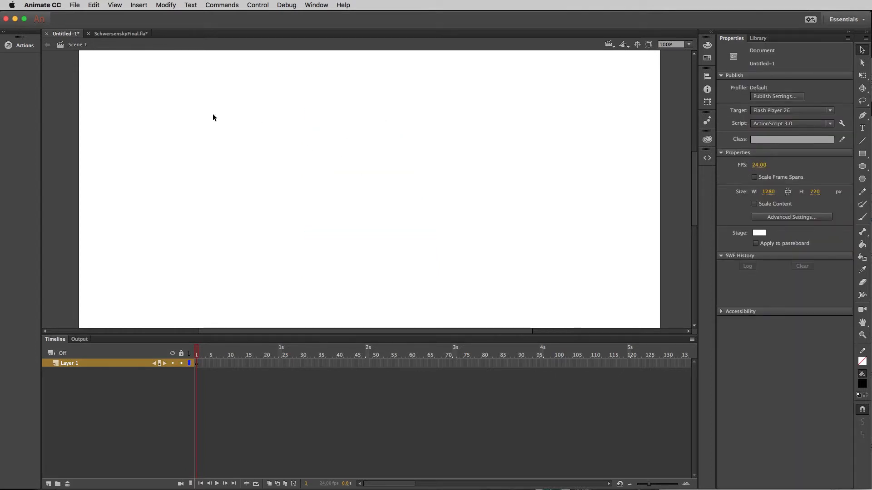
- Paste the copied tree group onto the stage using AI file importer preferences, with recommended import settings applied and layers maintained
key(super+v)
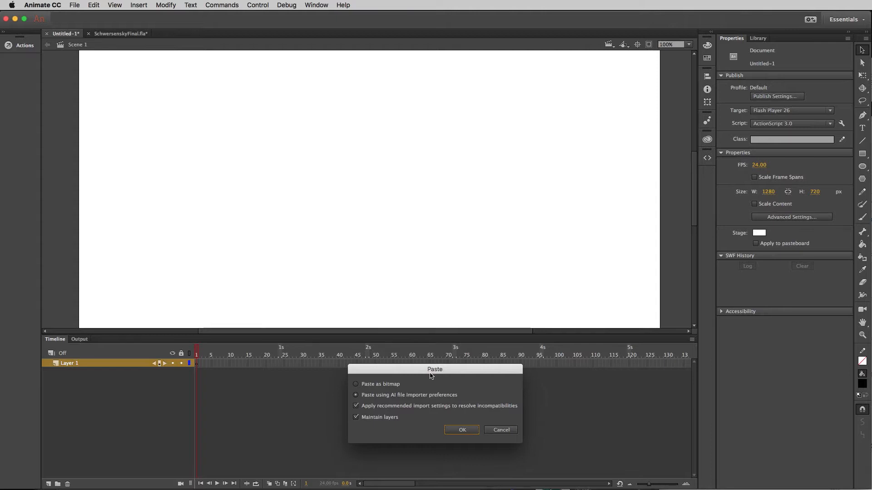
drag(431, 376, 381, 236)
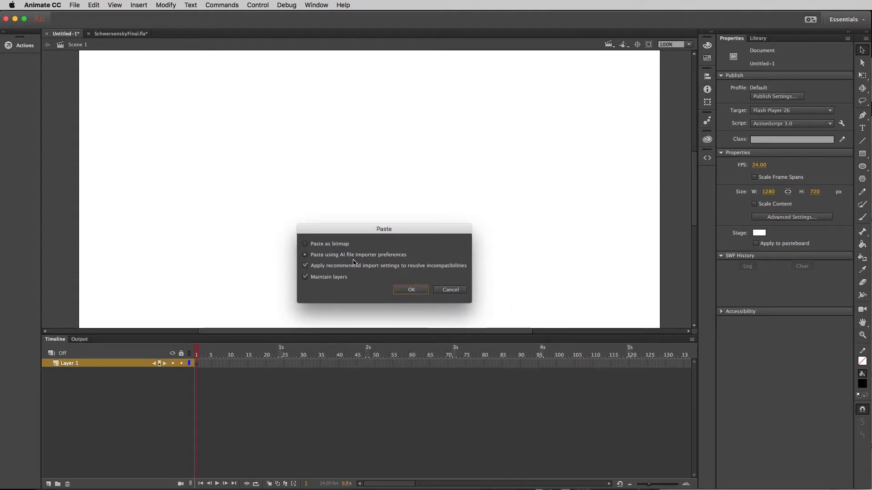
click(411, 290)
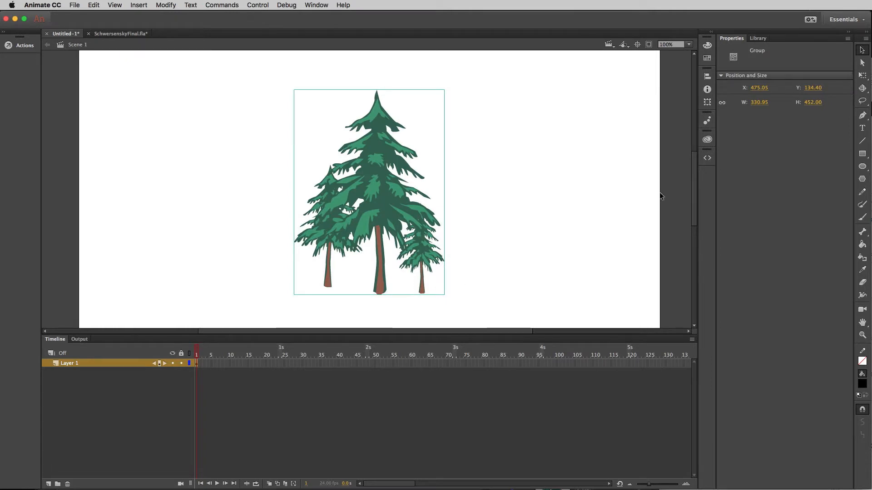
- Open the pasted tree group to examine its individual drawing objects, and return to Scene 1
double_click(375, 191)
click(449, 180)
click(372, 189)
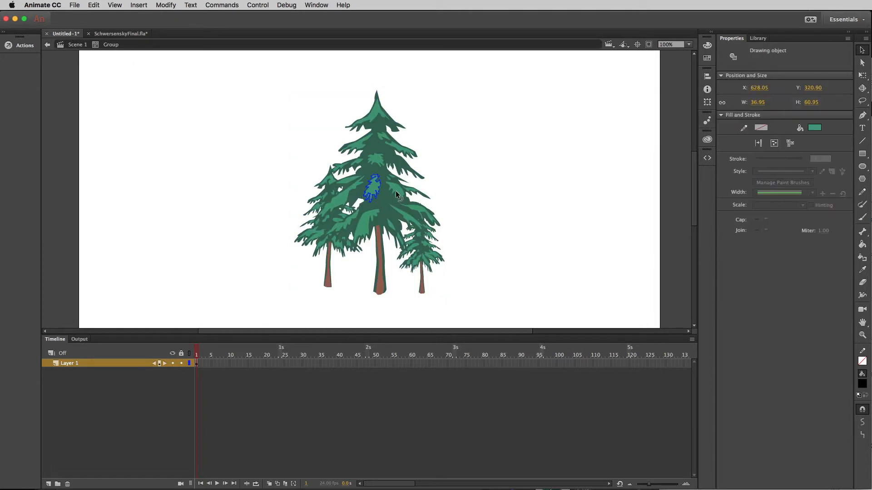
click(396, 189)
click(345, 209)
click(75, 44)
click(520, 183)
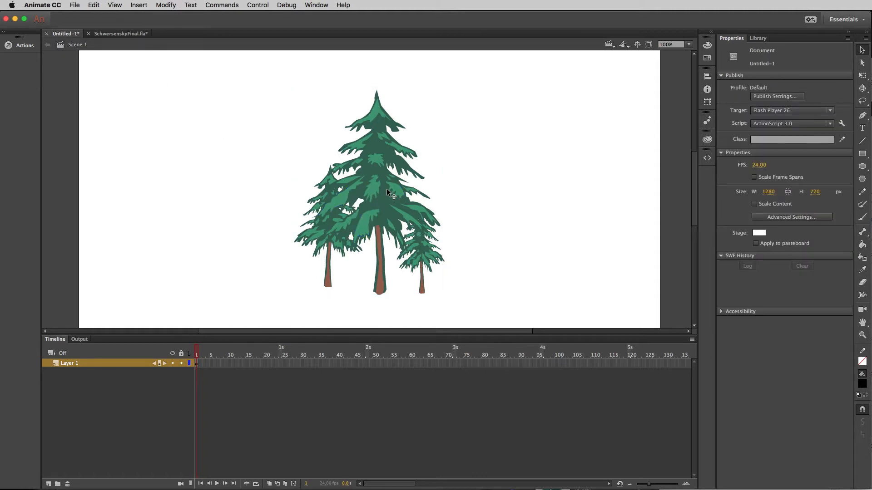
- Show the library of Untitled-1 and delete the mcTreeGroup symbol from it
click(389, 195)
click(756, 39)
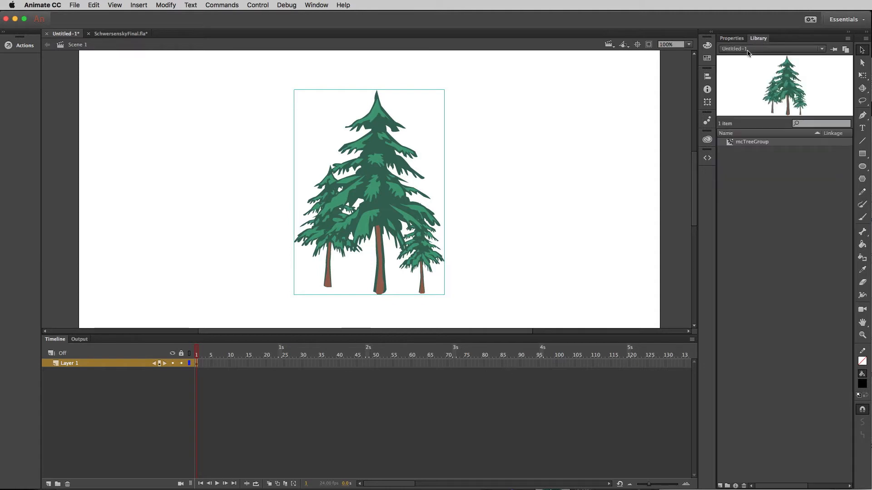
drag(433, 245, 746, 147)
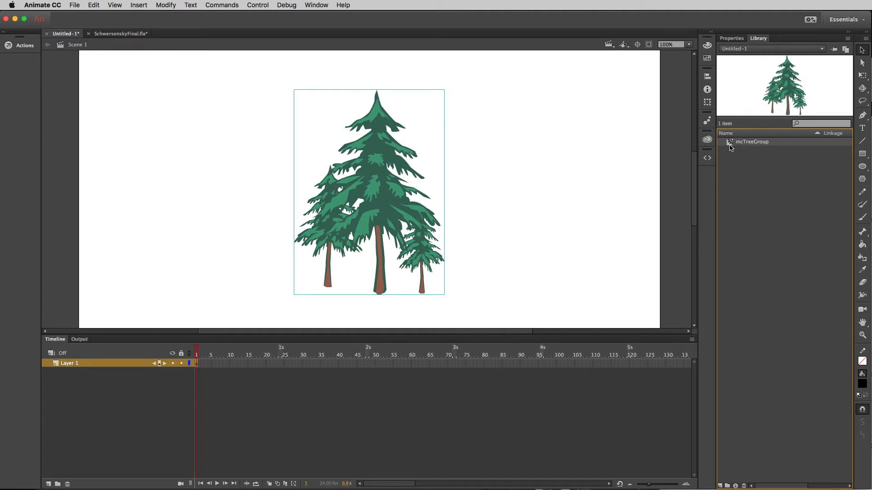
right_click(730, 145)
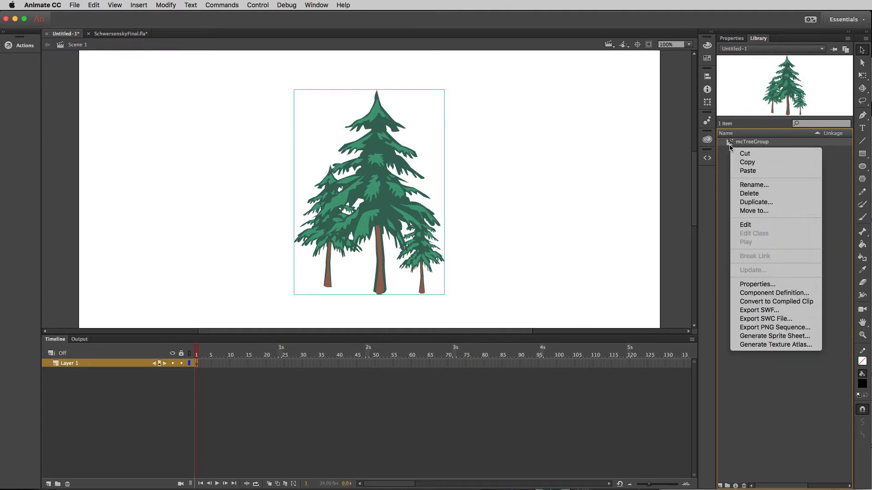
click(747, 202)
click(645, 206)
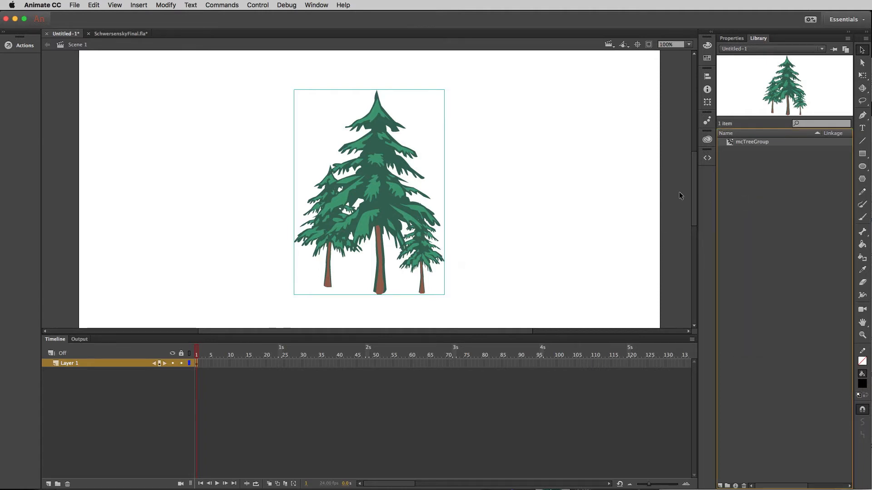
right_click(735, 145)
click(754, 190)
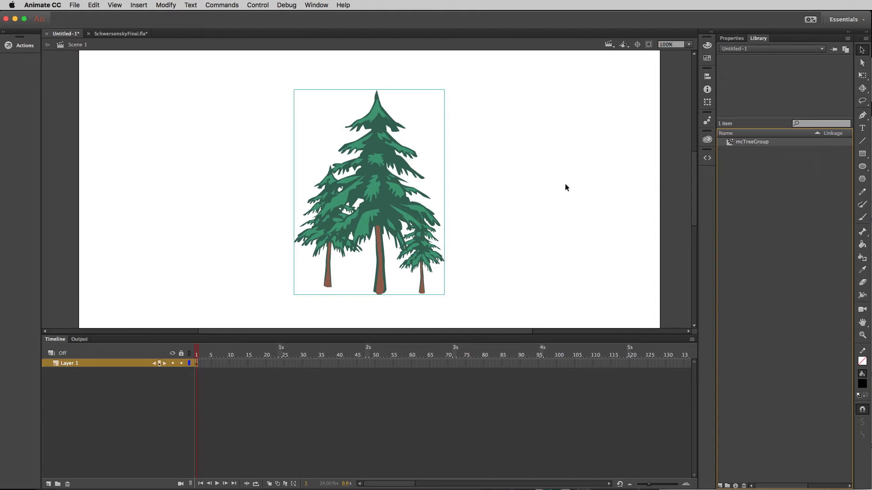
- Move the pasted tree group toward the left side of the stage, slightly higher than before
drag(350, 210, 221, 194)
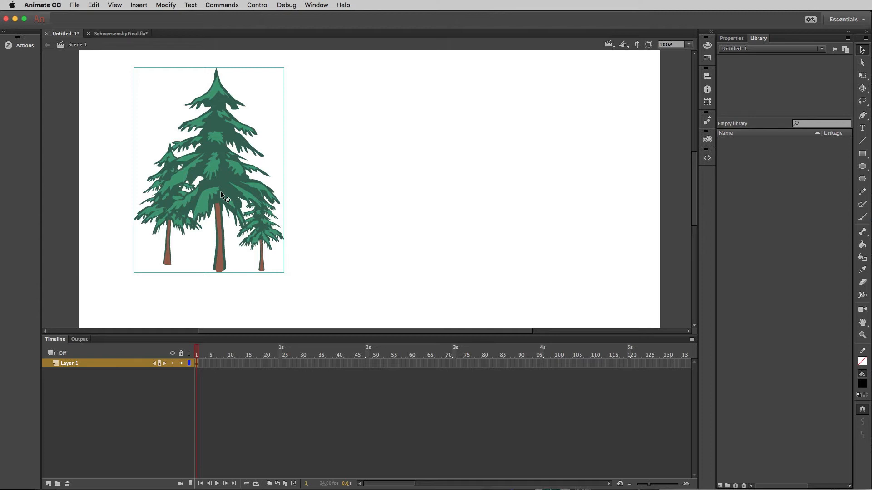
key(super+minus)
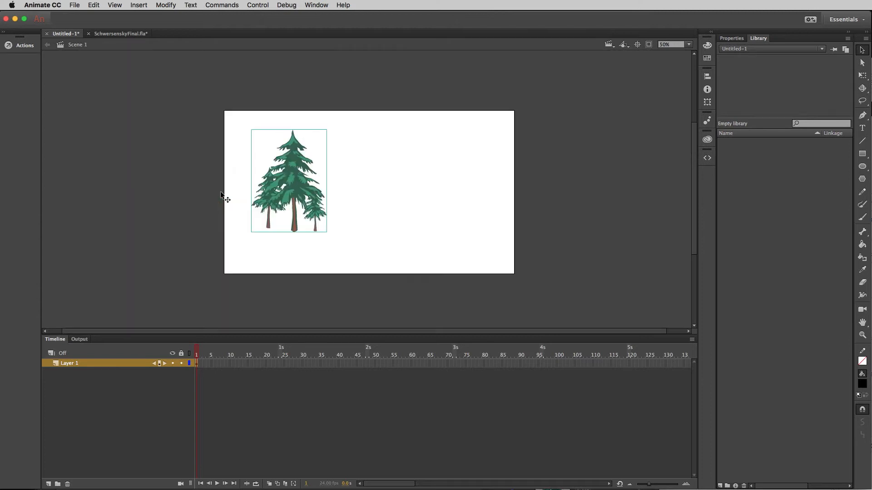
click(326, 203)
click(313, 208)
scroll(445, 208, up, 5)
scroll(444, 207, down, 10)
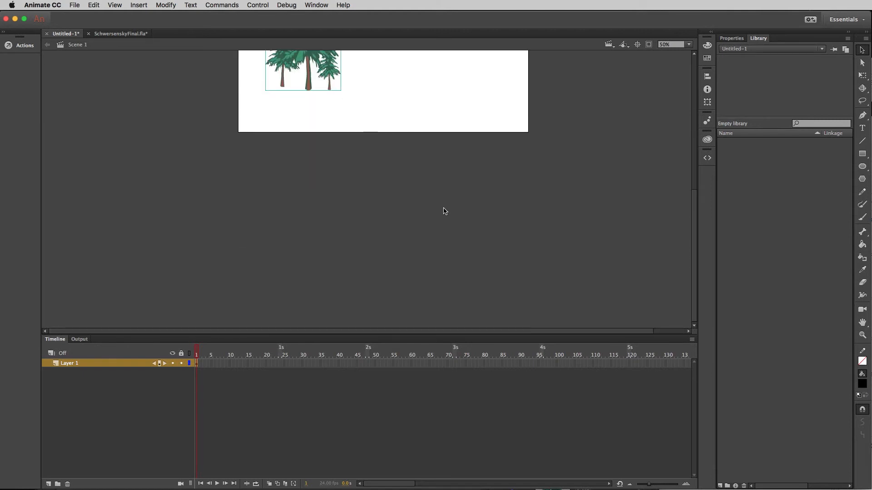
scroll(444, 208, up, 10)
scroll(444, 207, down, 4)
scroll(444, 208, down, 4)
scroll(444, 208, up, 4)
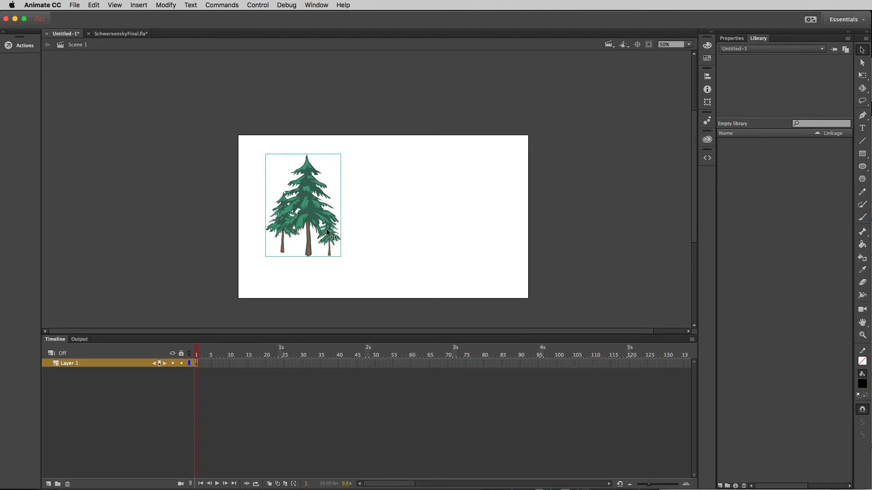